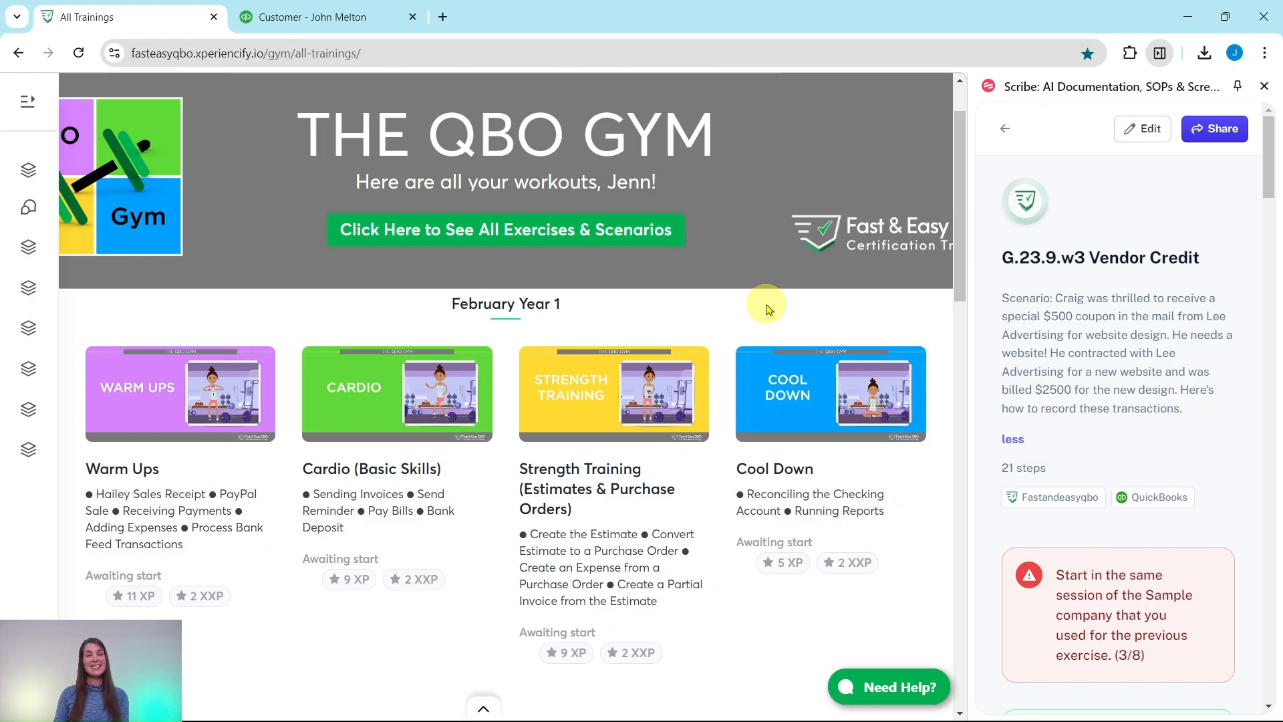
Step: Open the Warm Ups lesson in the September Year 1 section of the all-trainings page
scroll(514, 304, down, 20)
scroll(503, 309, down, 19)
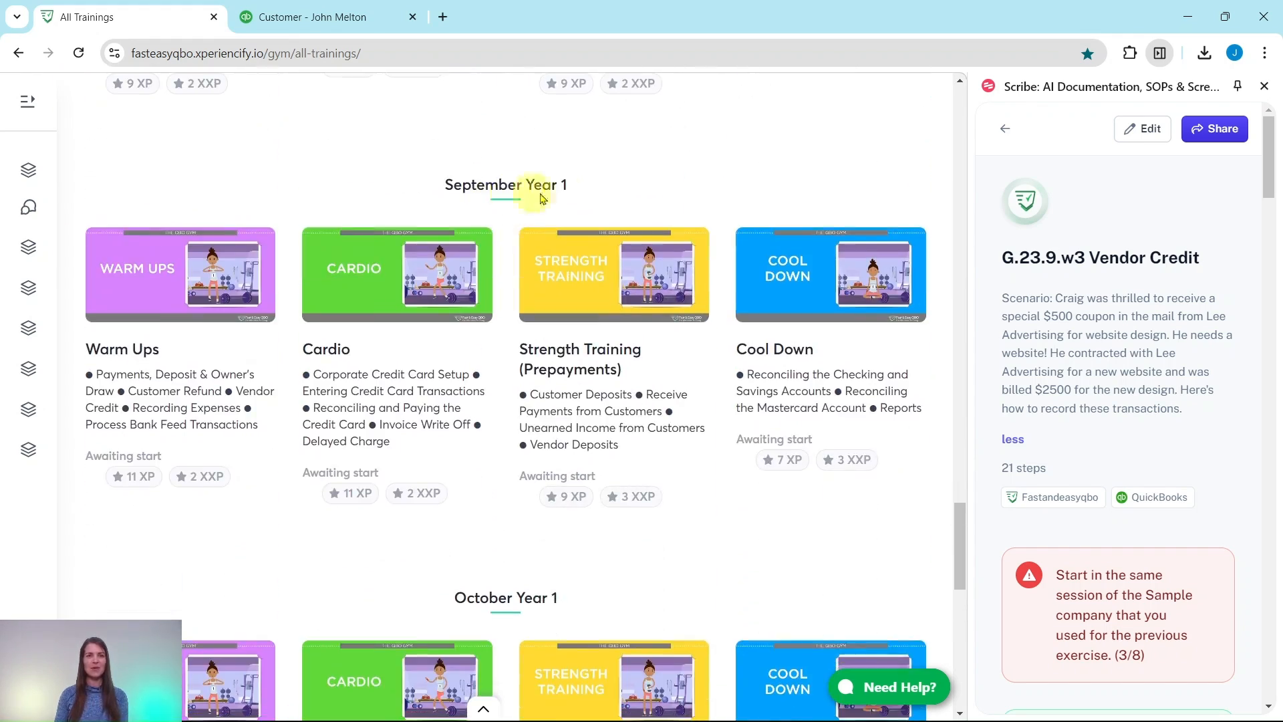
click(165, 297)
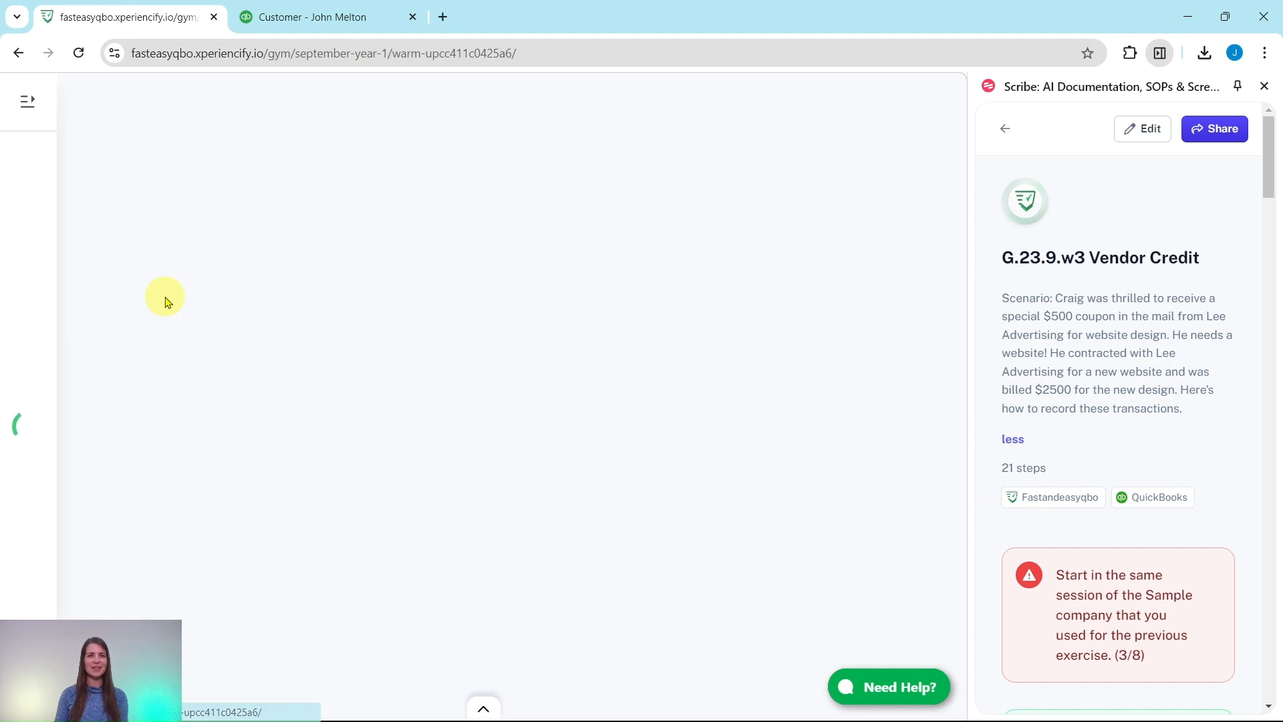
Step: Review the Warm Ups lesson's quiz and hands-on practice exercises, returning to the G.23.9.w3 vendor credit exercise
scroll(321, 294, down, 3)
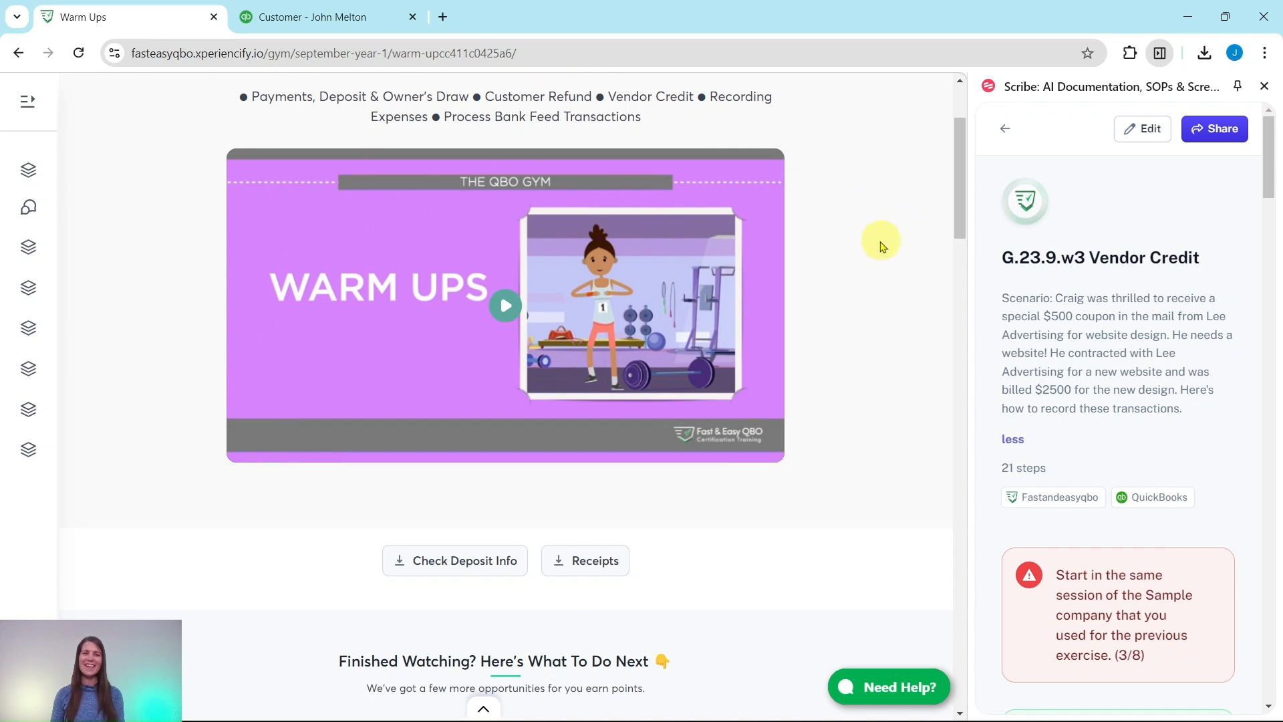
scroll(875, 244, down, 10)
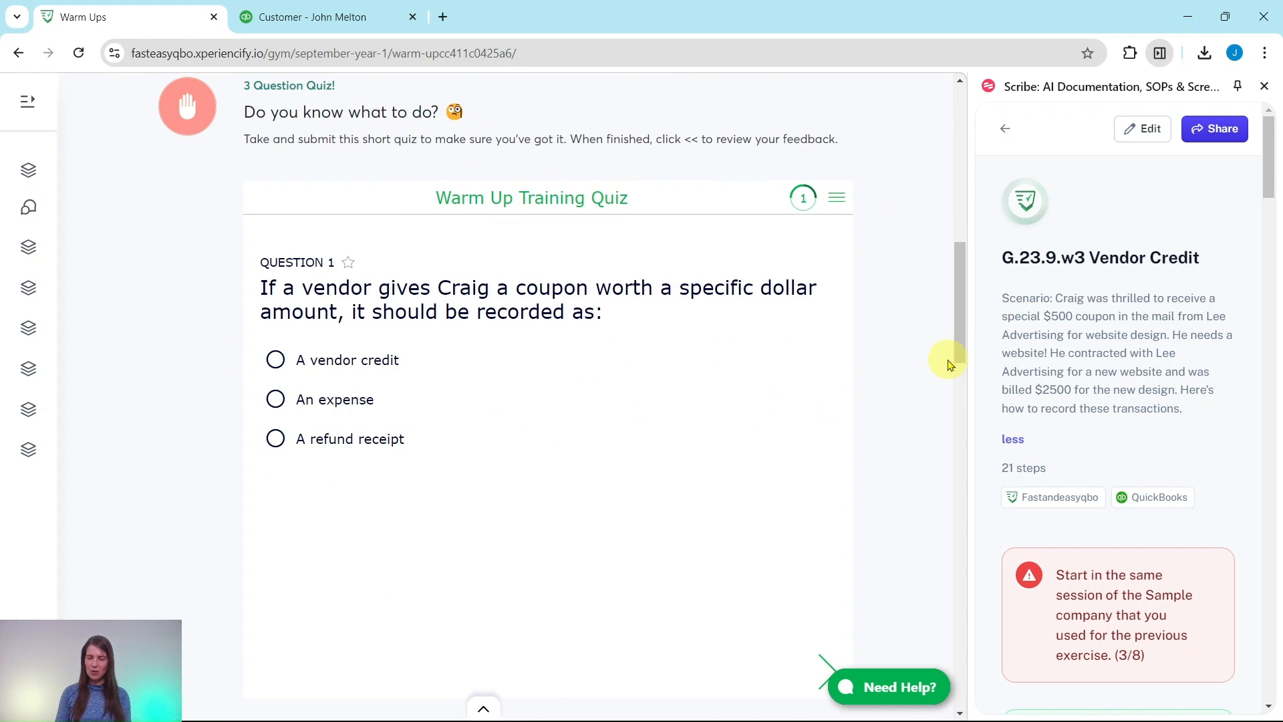
scroll(888, 341, down, 10)
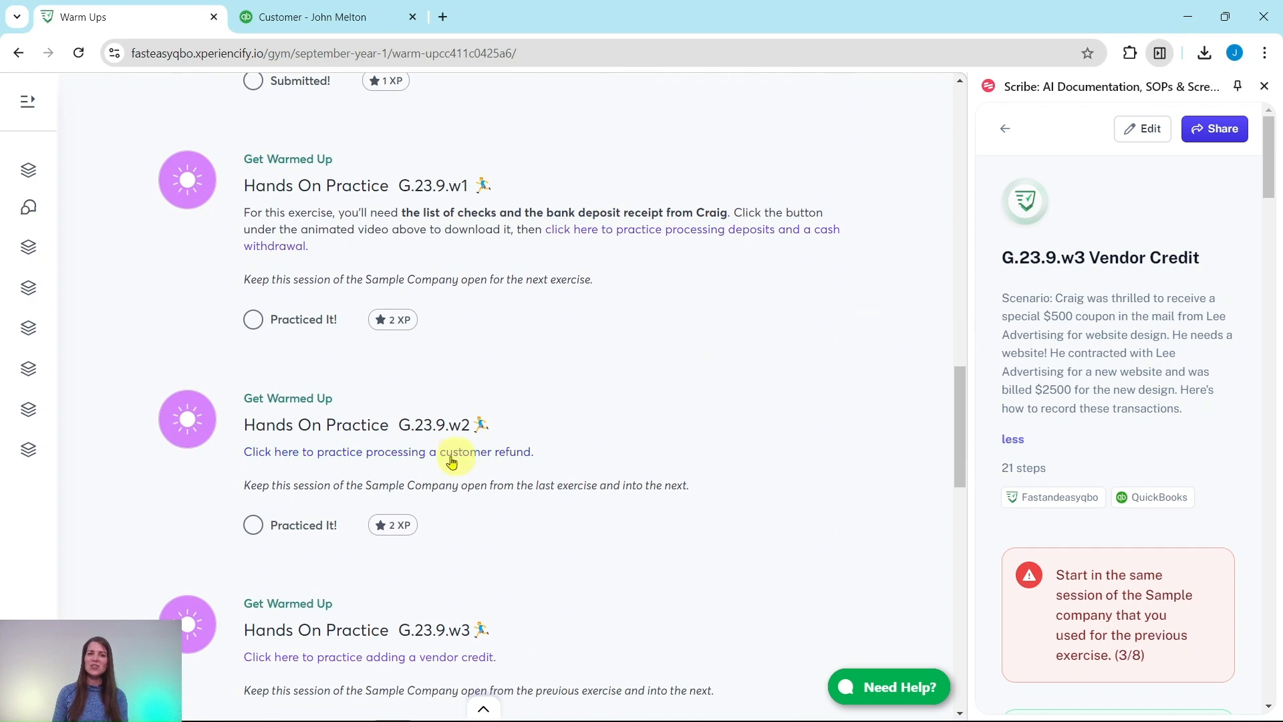
scroll(515, 415, down, 7)
scroll(548, 390, down, 6)
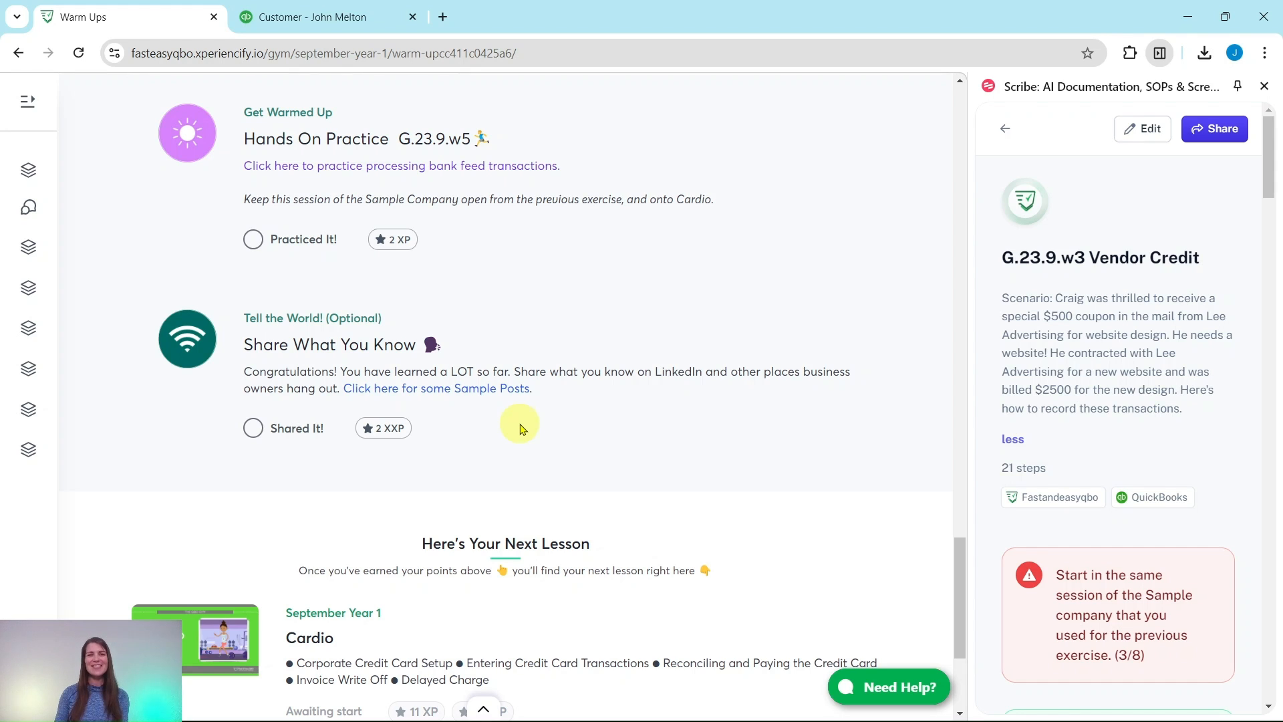
scroll(522, 427, up, 8)
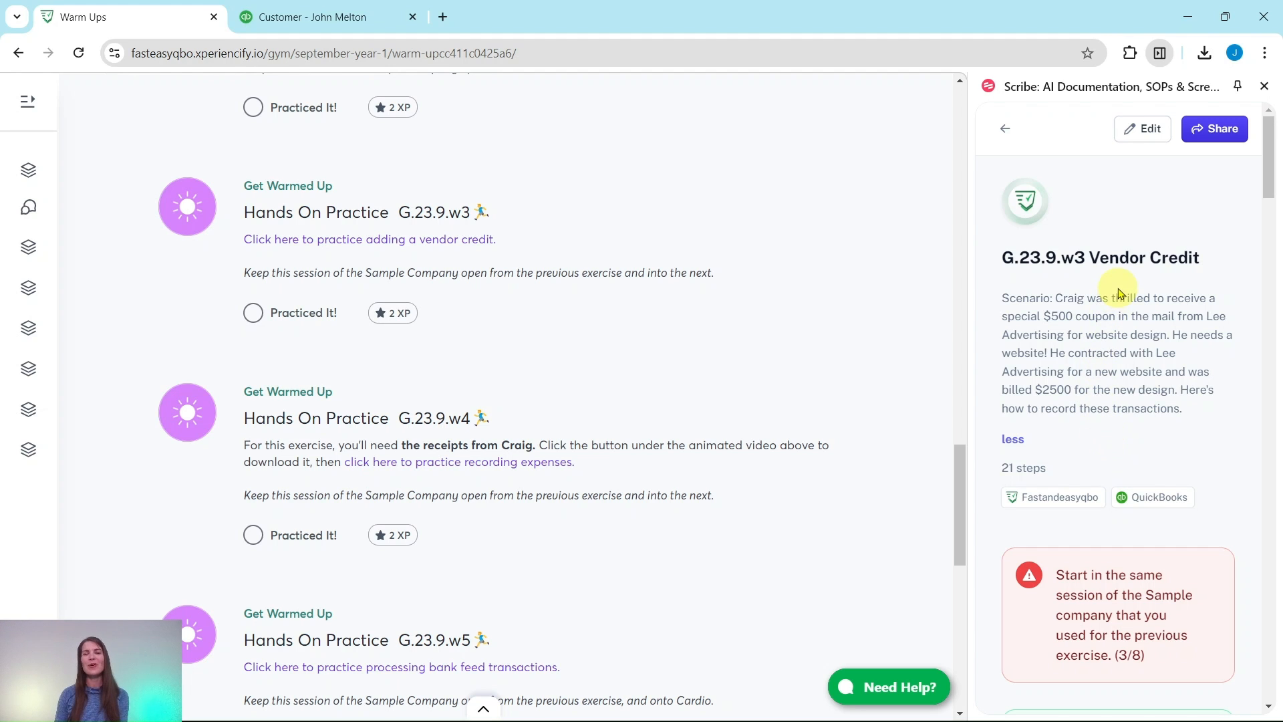
Step: Read the opening guide instructions, switch to the QuickBooks sample company and start a new vendor credit
scroll(1117, 354, down, 5)
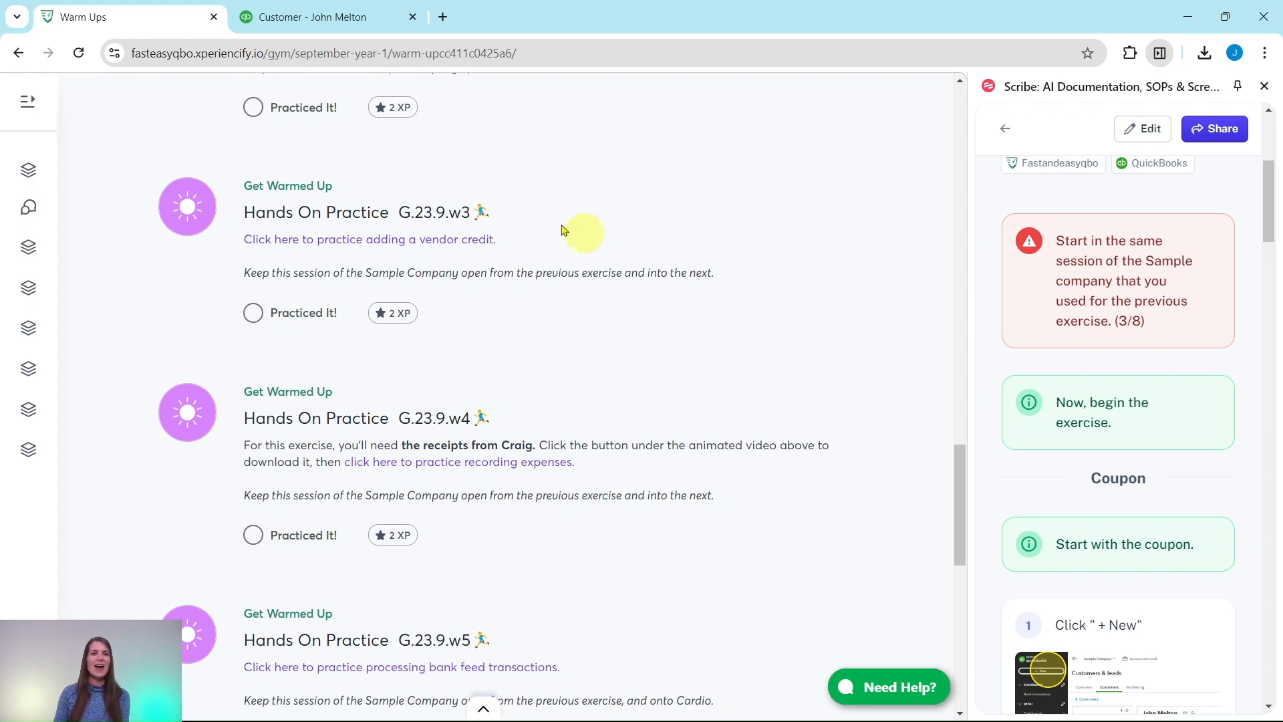
click(324, 20)
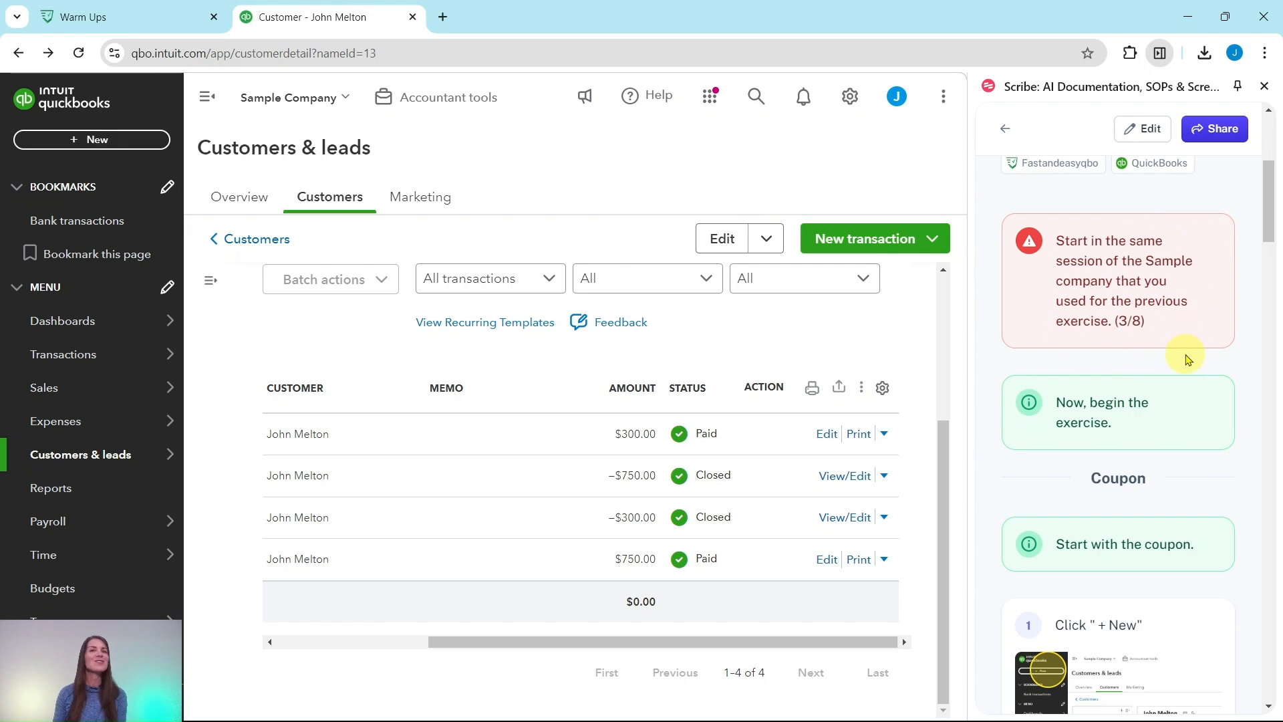
scroll(1126, 324, down, 2)
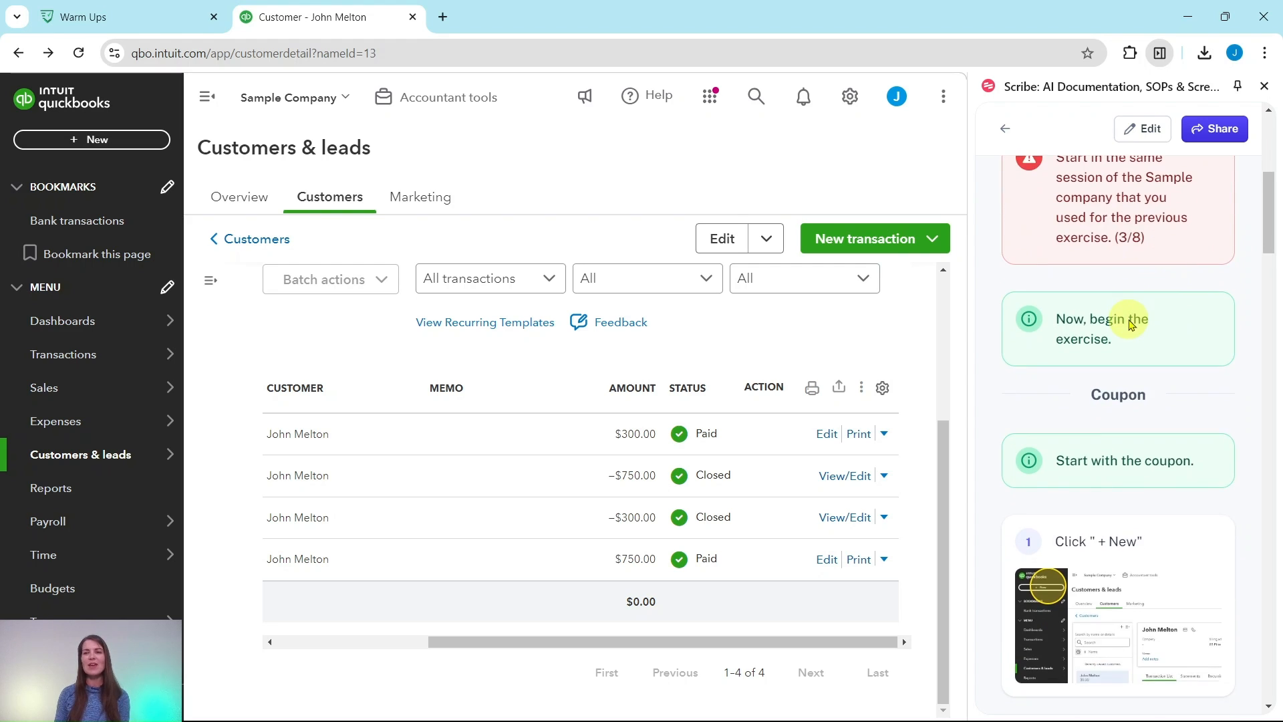
scroll(1126, 319, down, 1)
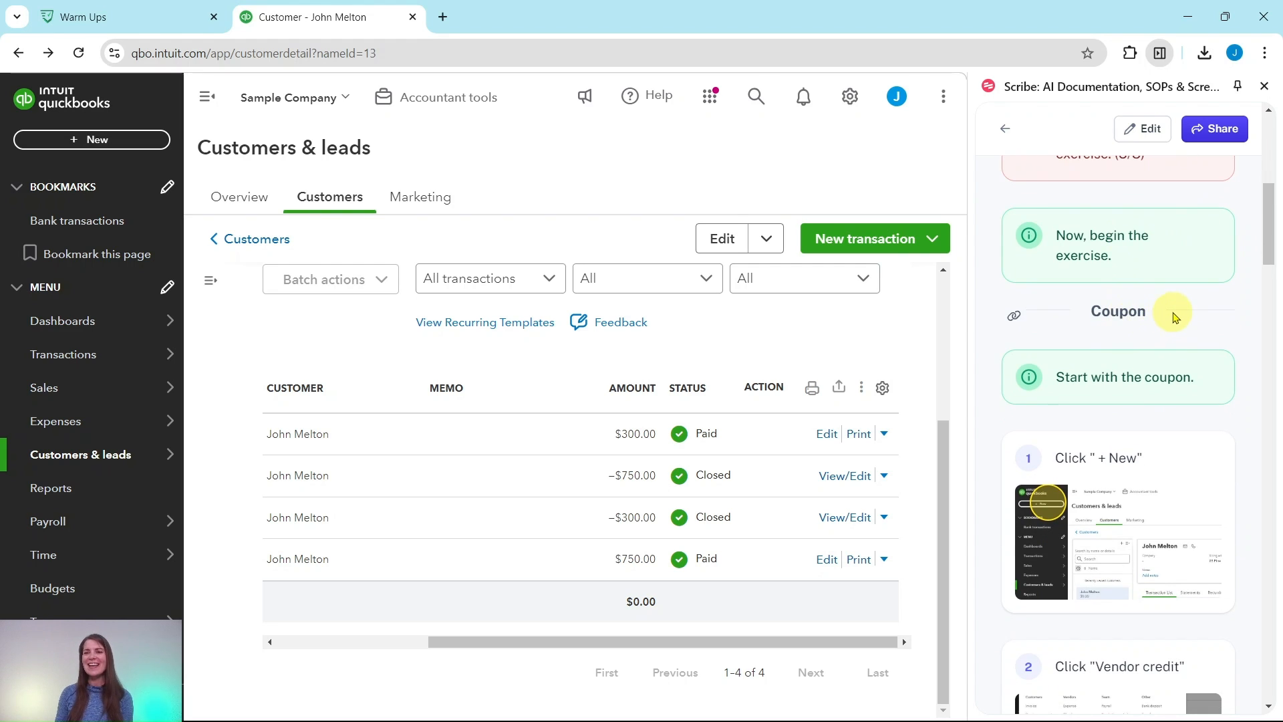
scroll(1176, 316, down, 1)
scroll(1176, 316, down, 1)
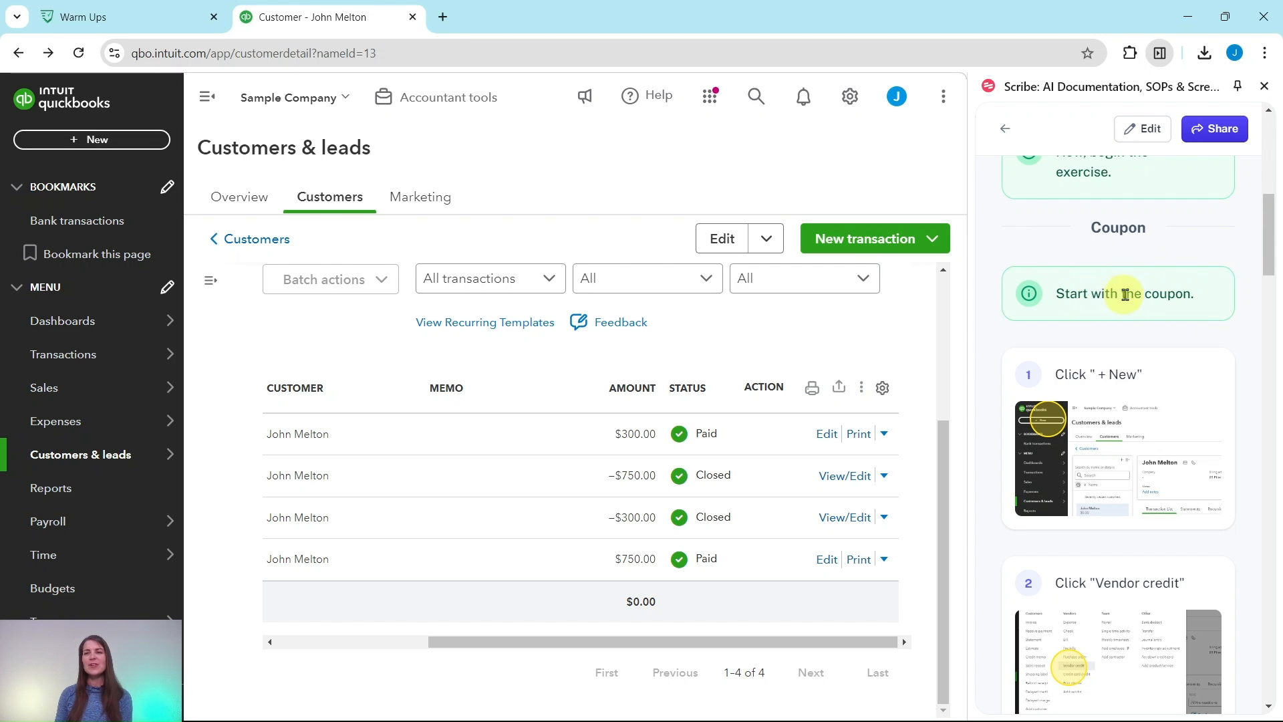
scroll(1171, 334, down, 2)
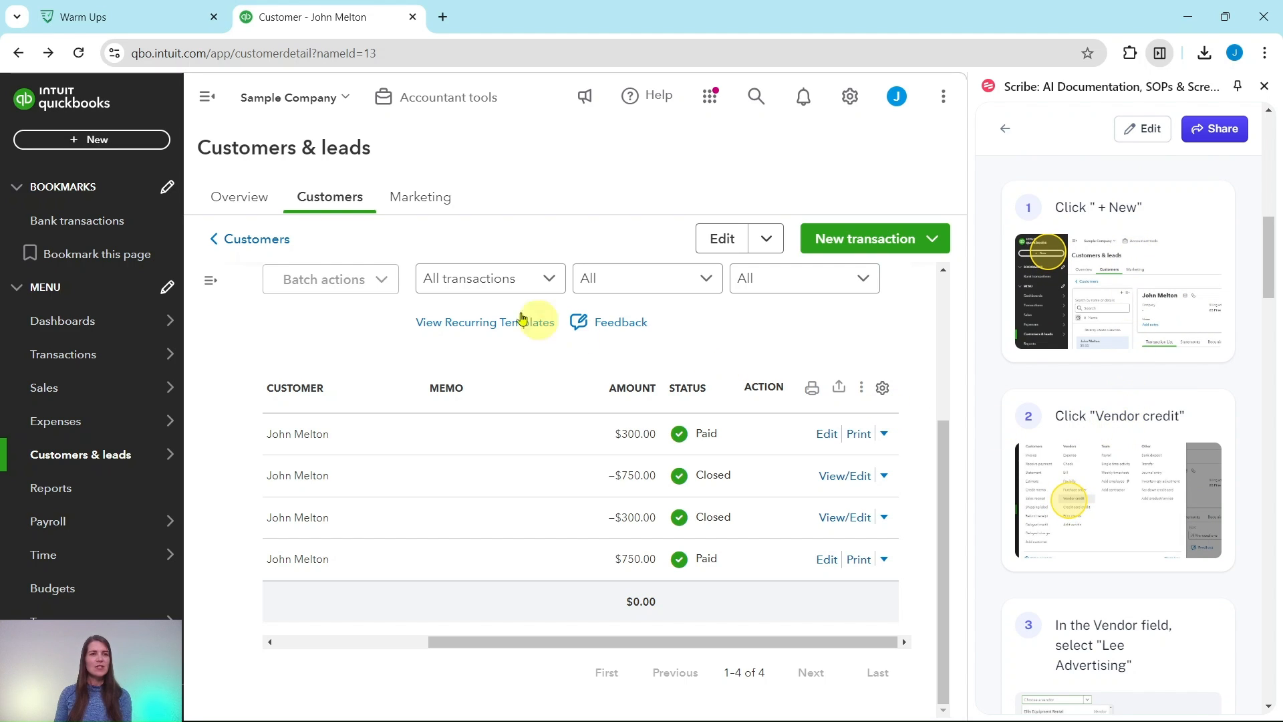
click(100, 142)
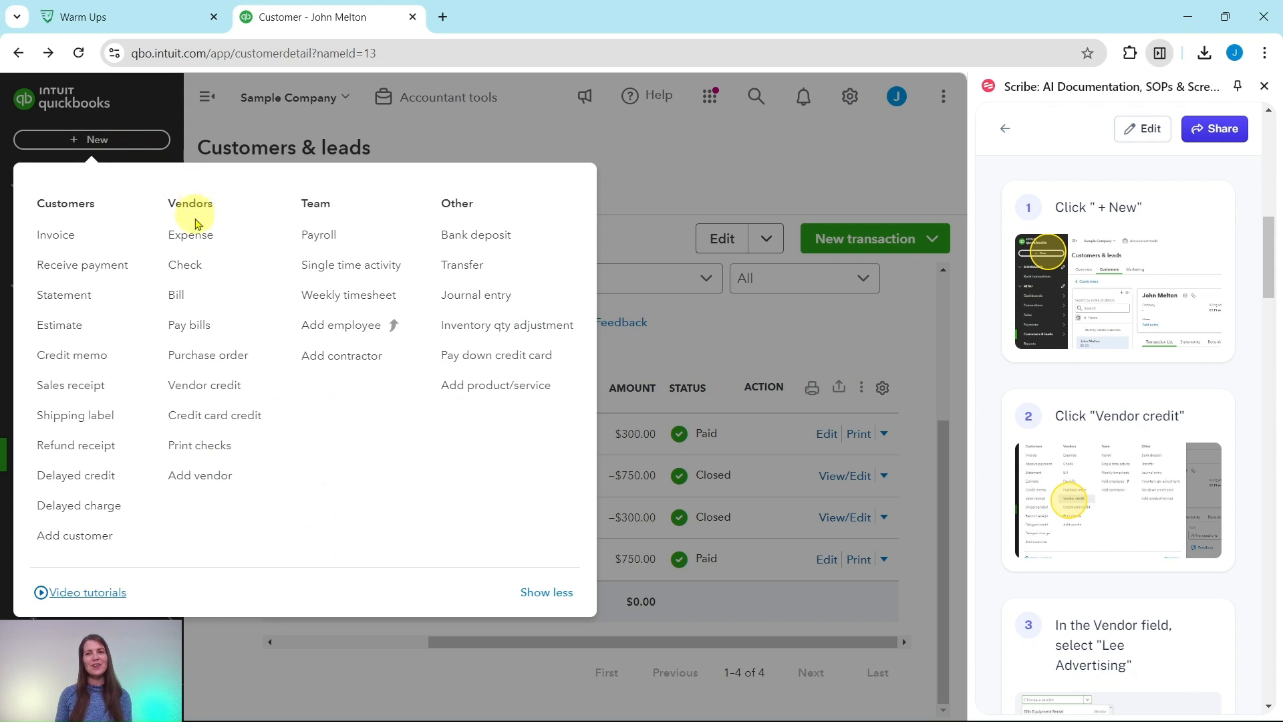
click(194, 385)
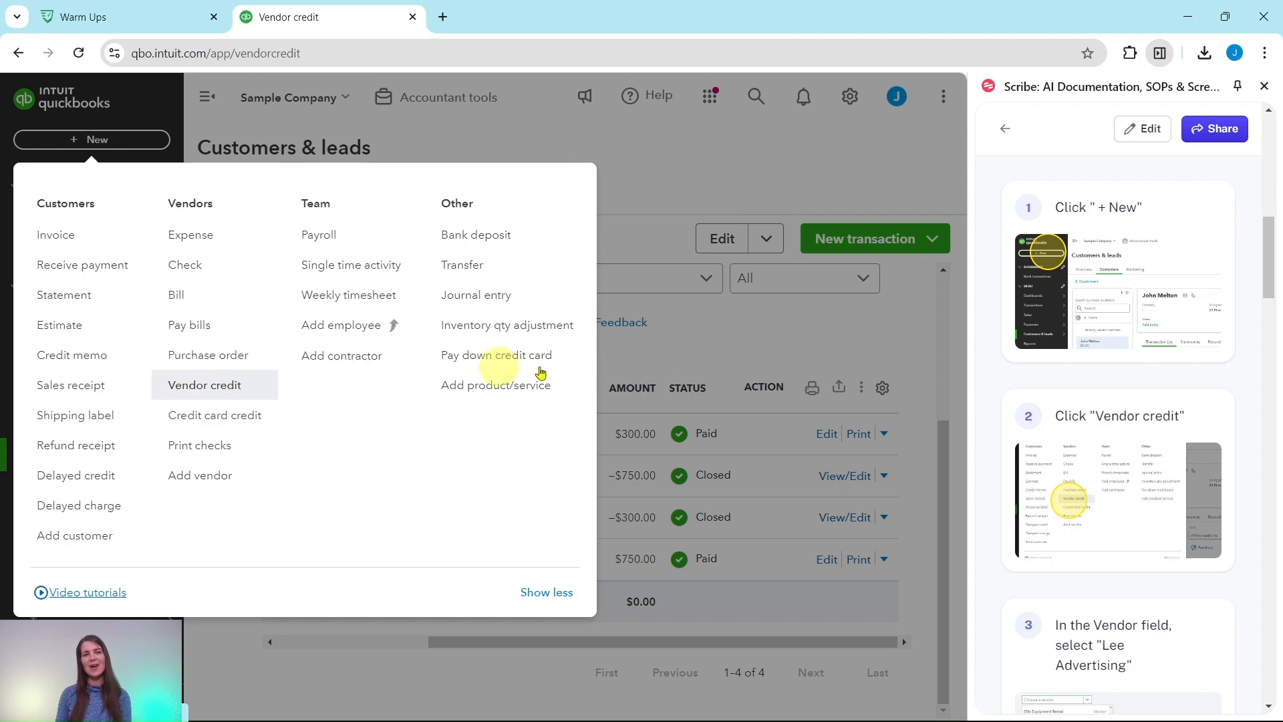
Step: Select Lee Advertising as the vendor for the vendor credit
scroll(1149, 354, down, 6)
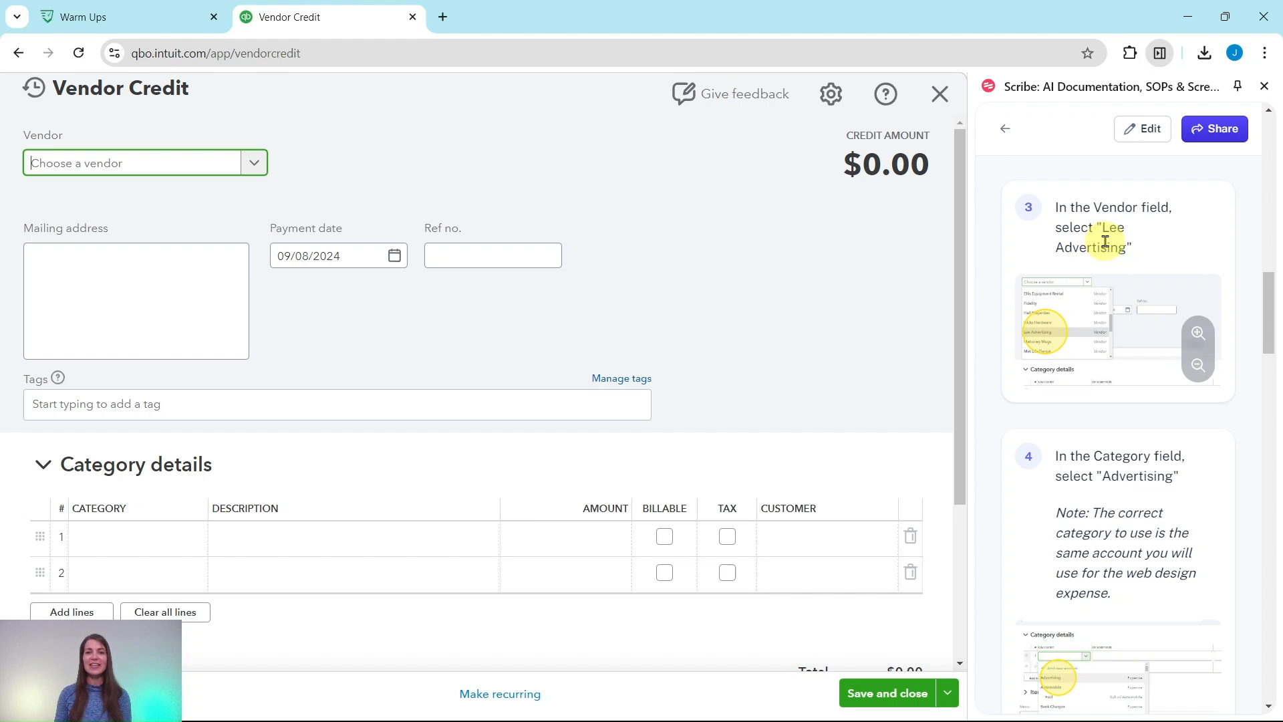
click(253, 165)
scroll(149, 267, down, 2)
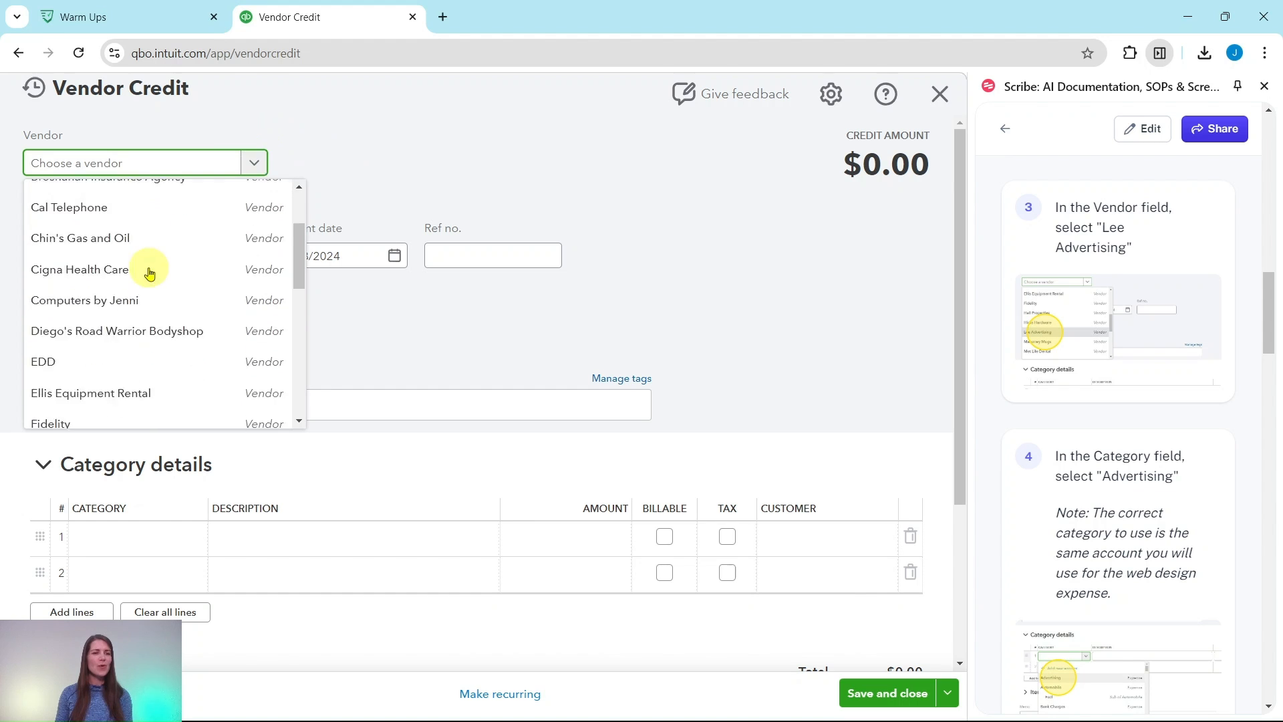
scroll(149, 270, down, 5)
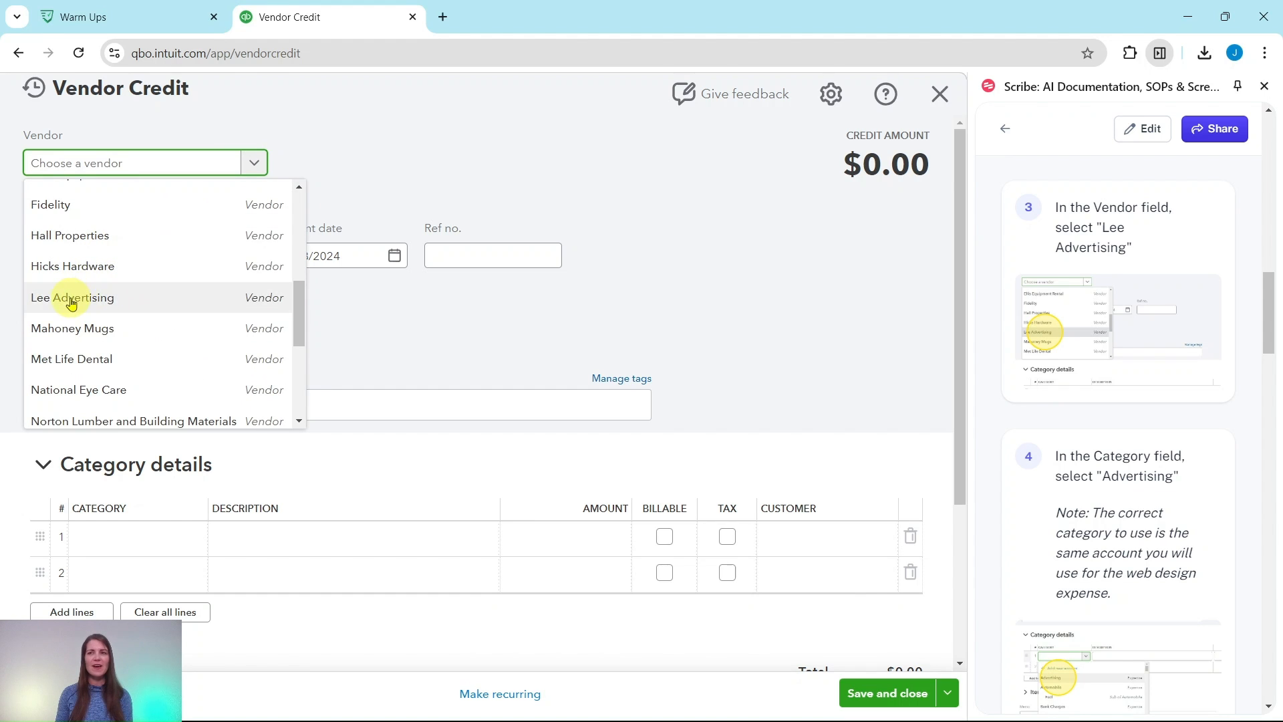
click(71, 299)
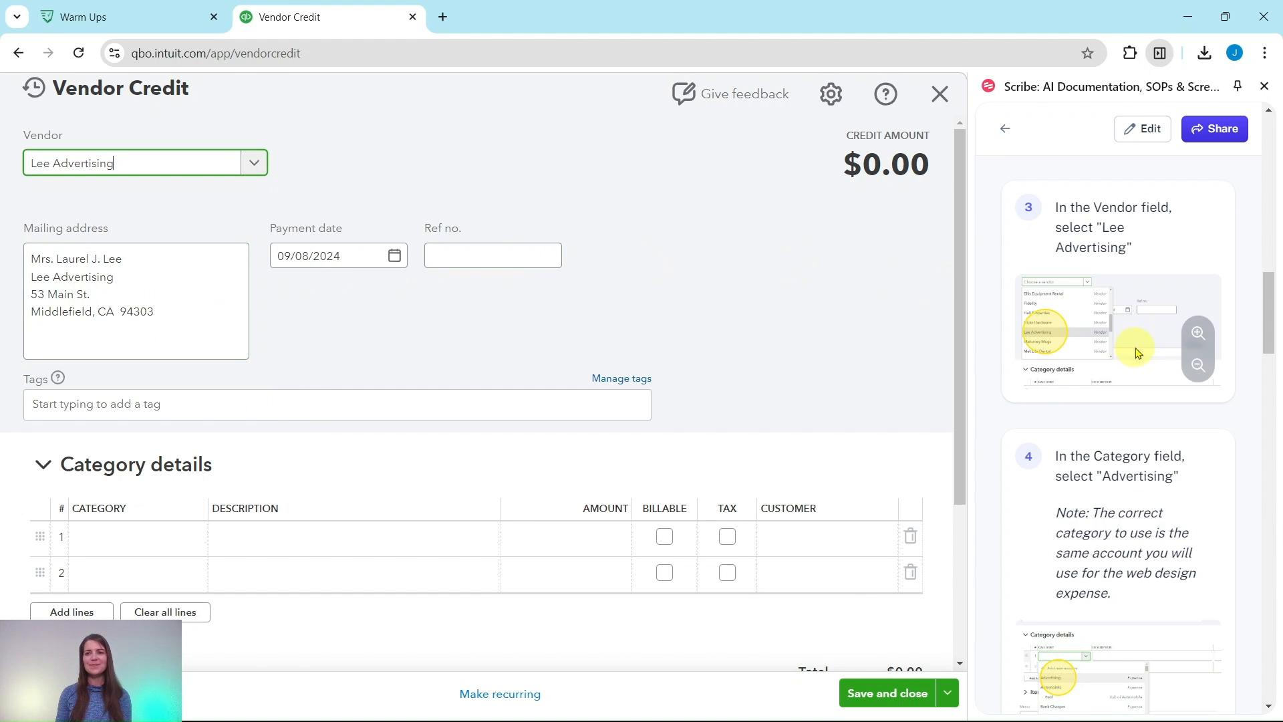
Step: Set the category of the vendor credit's first line to Advertising
scroll(1103, 348, down, 3)
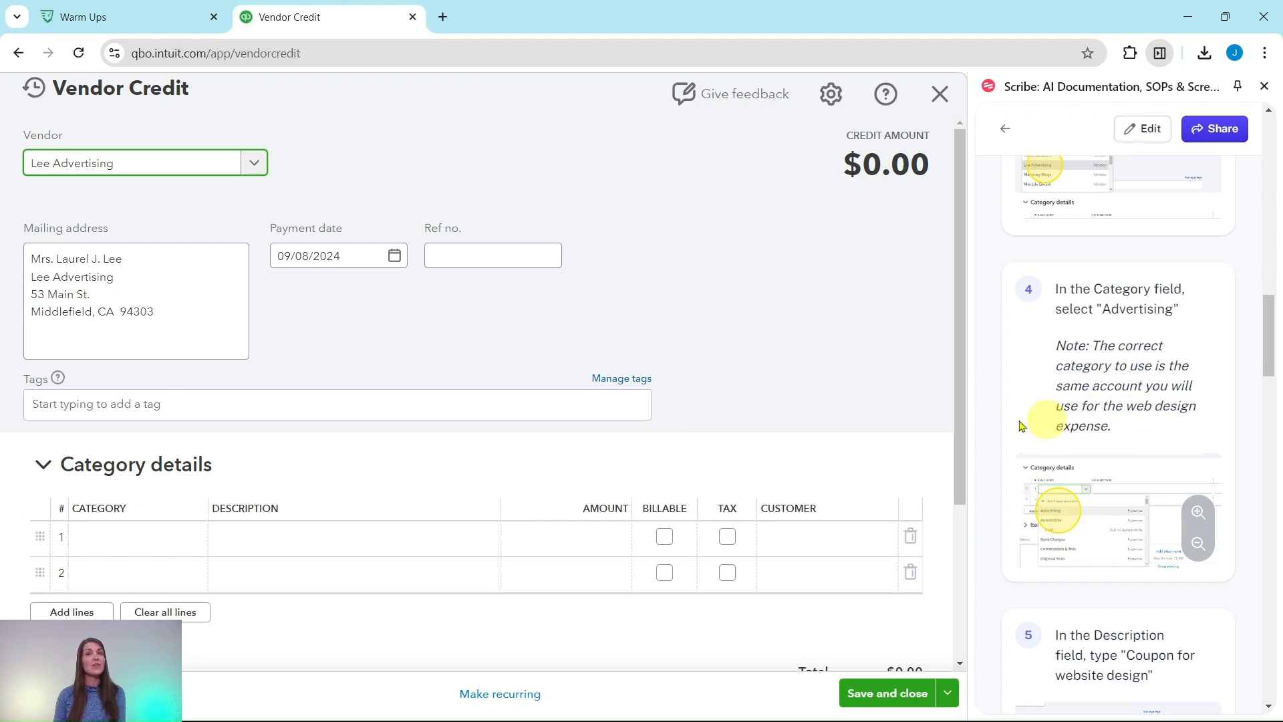
click(167, 535)
click(191, 538)
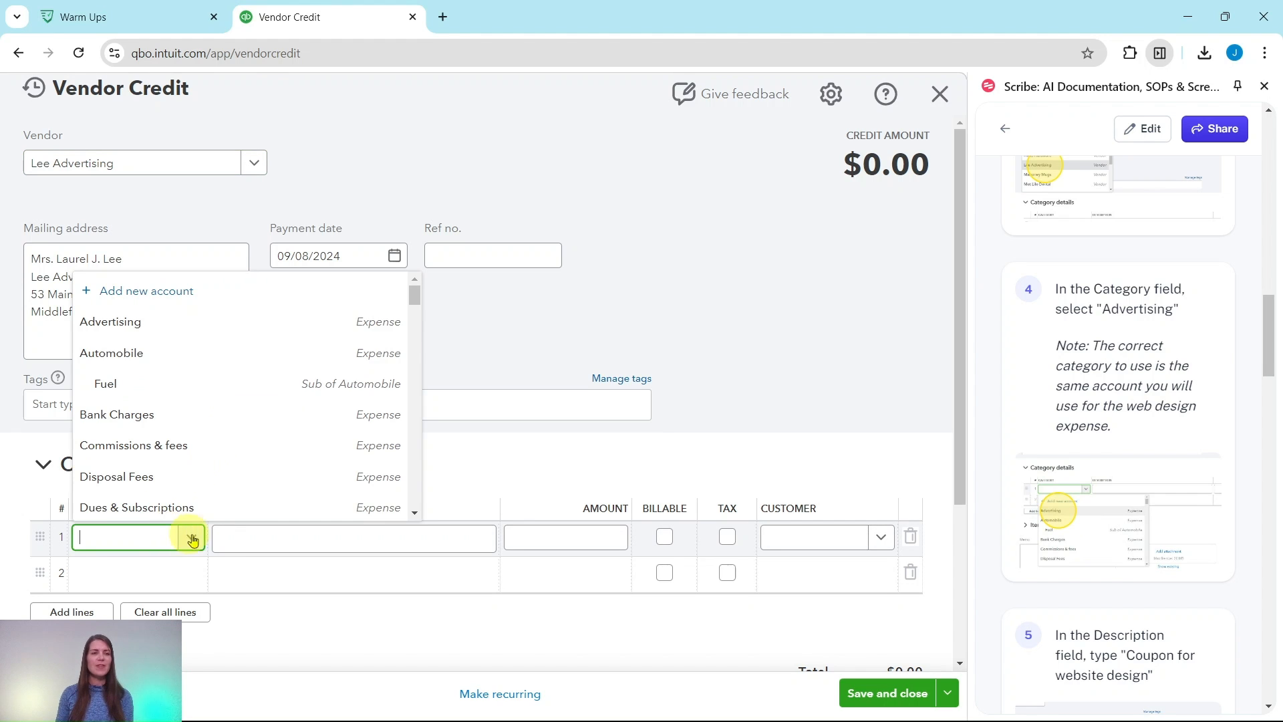
click(100, 326)
Step: Enter the description "Coupon for website design" and an amount of 500 on the vendor credit's first line
scroll(1094, 520, down, 1)
scroll(1096, 520, down, 3)
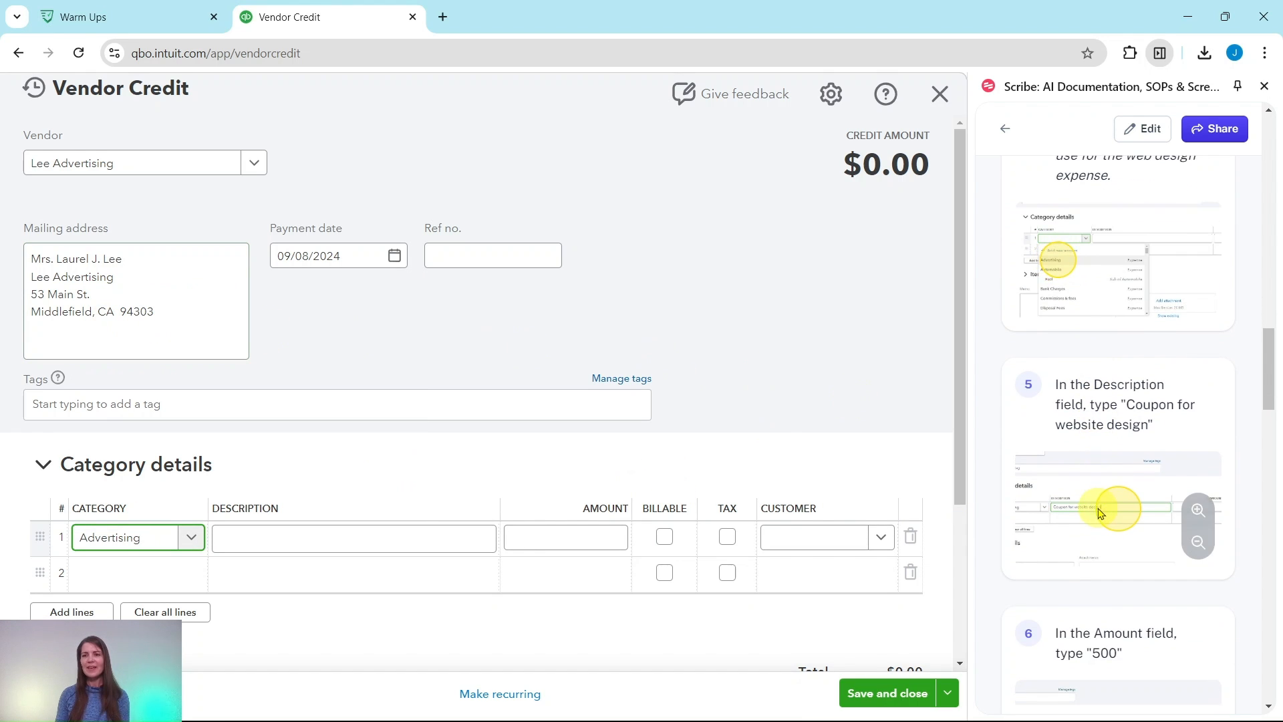
scroll(1109, 494, down, 1)
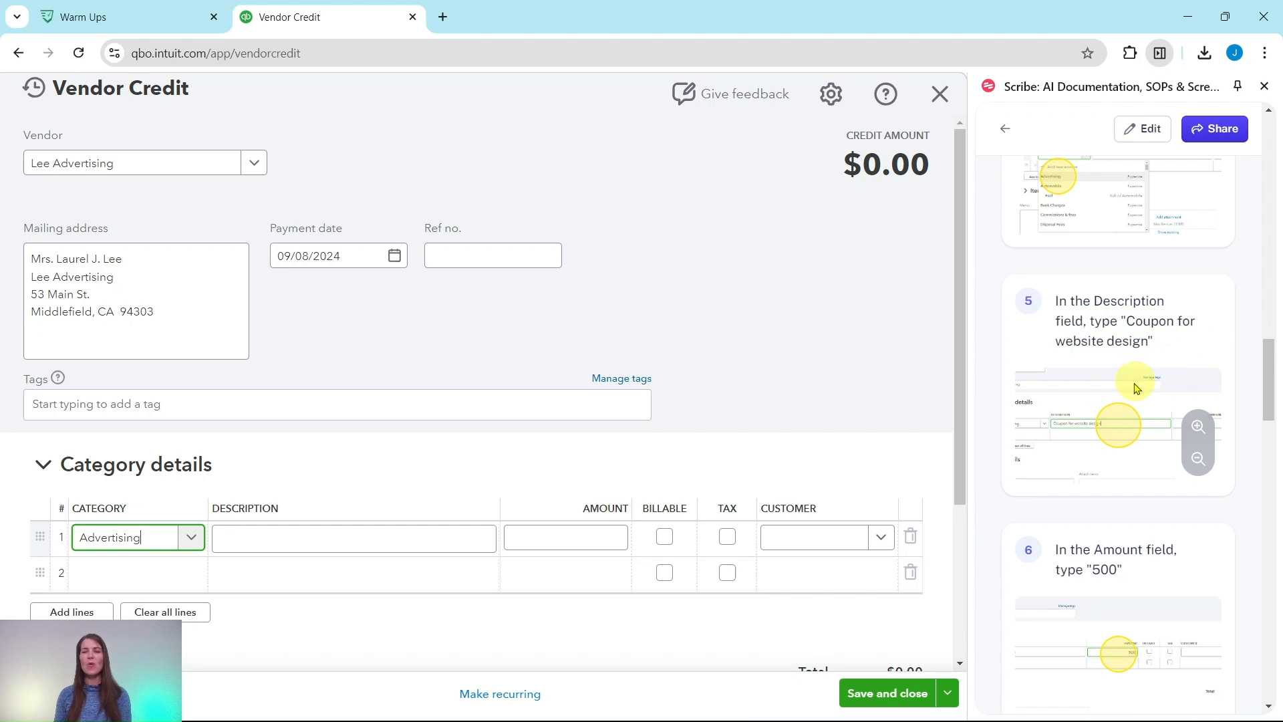
click(426, 535)
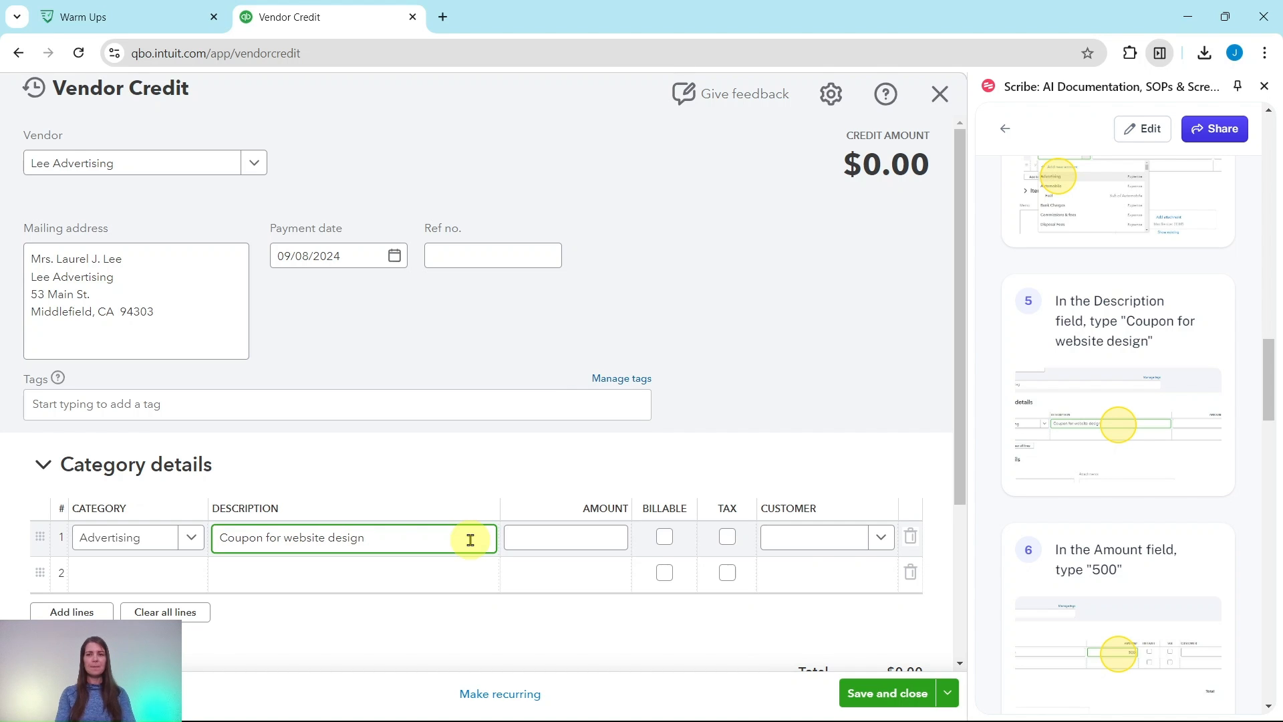
click(608, 541)
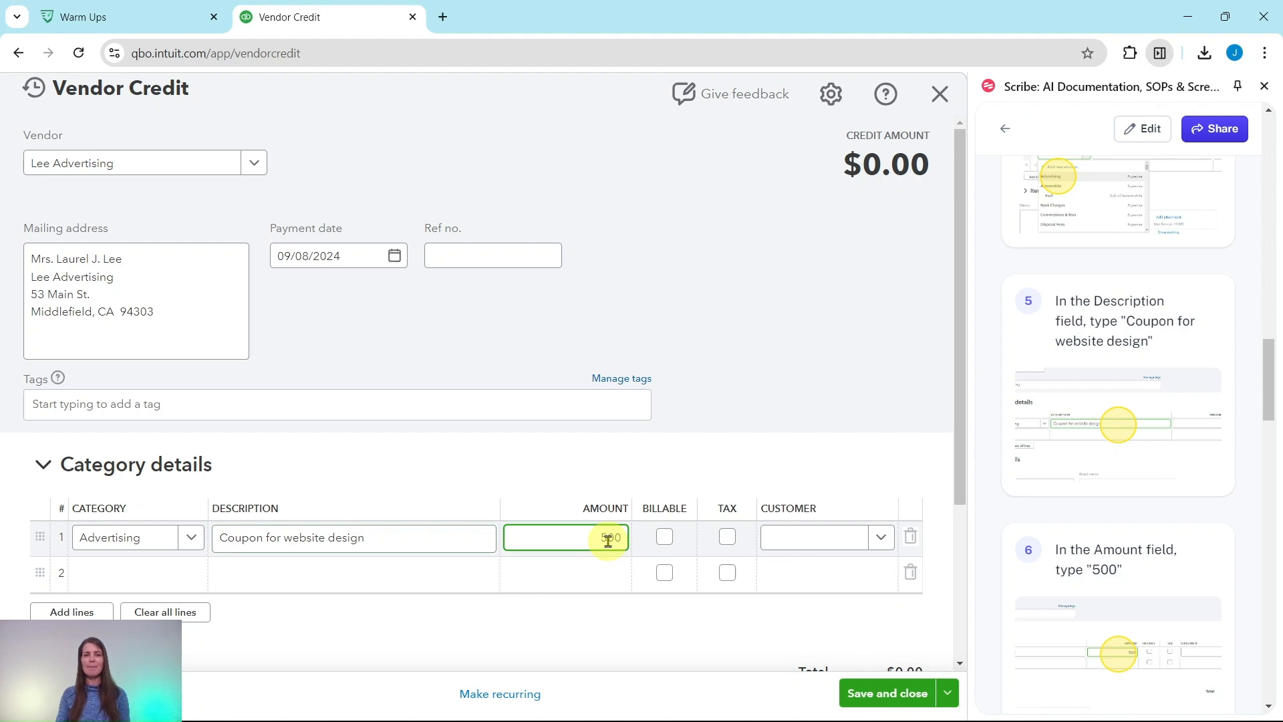
Step: Save and close the Lee Advertising vendor credit
scroll(1137, 504, down, 6)
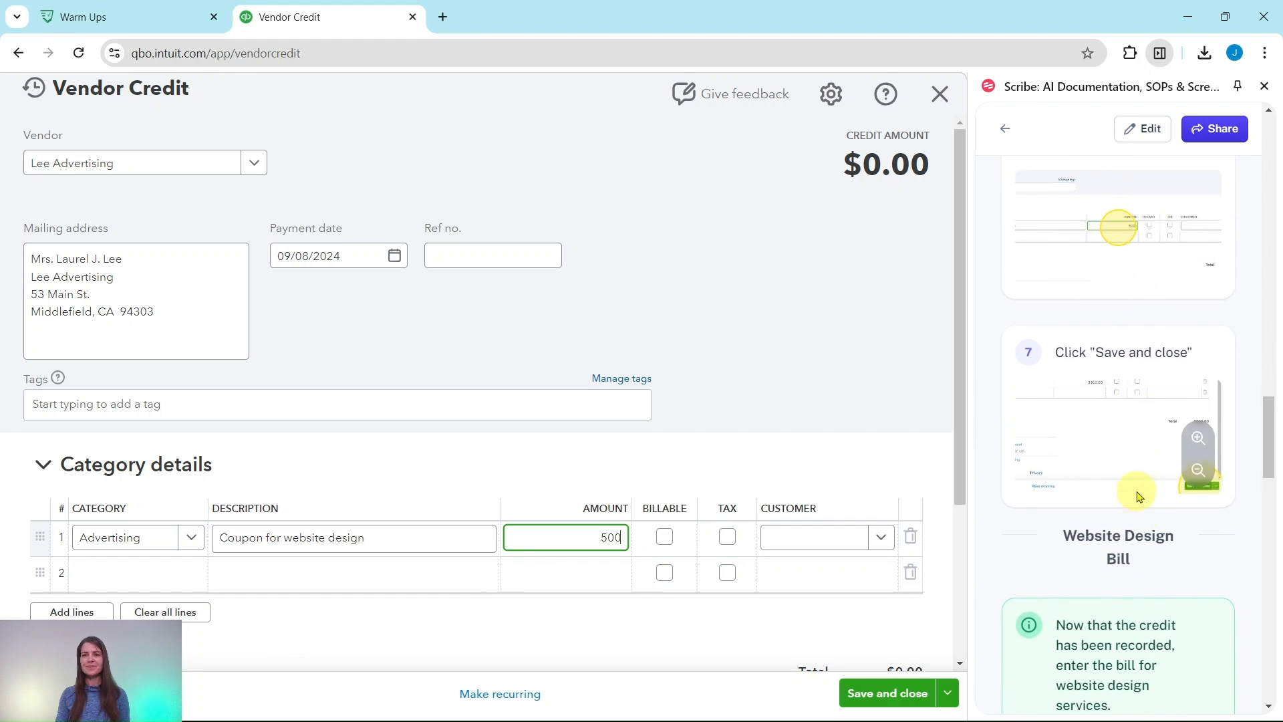
scroll(1136, 493, down, 2)
scroll(1128, 483, down, 2)
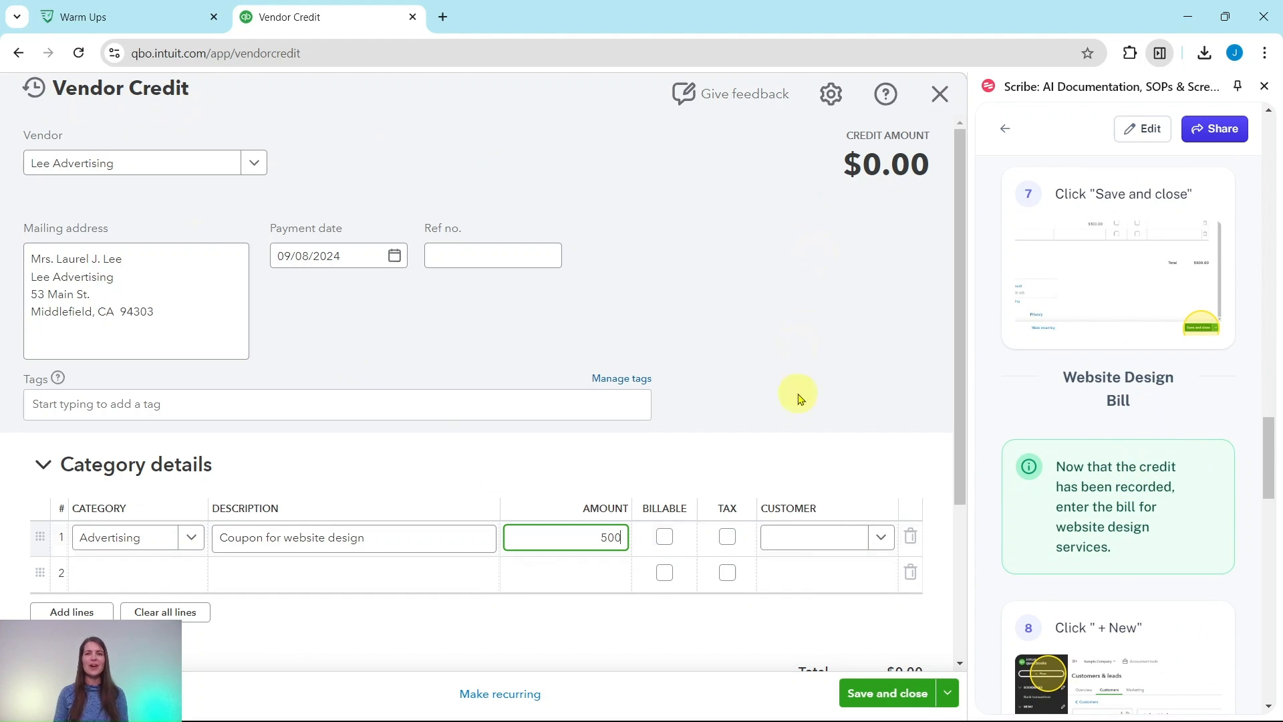
click(892, 692)
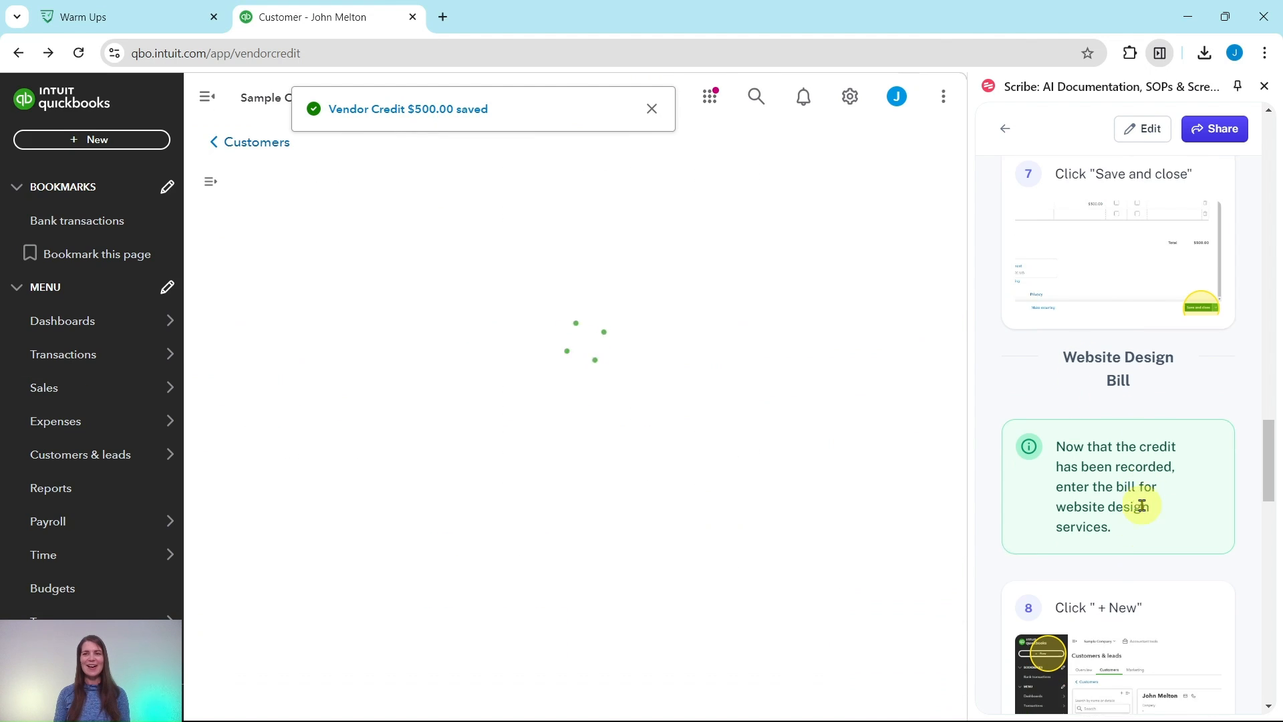
Step: Start a new bill for the website design services
scroll(1138, 506, down, 3)
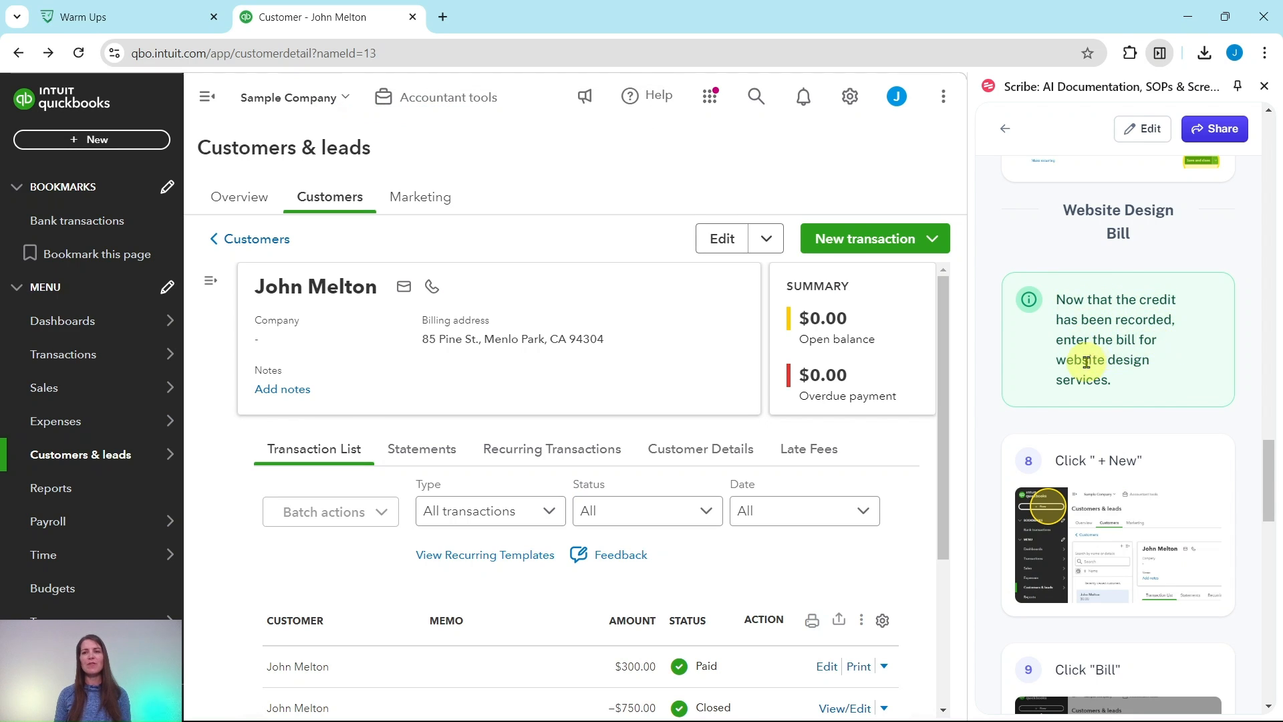
scroll(1106, 375, down, 3)
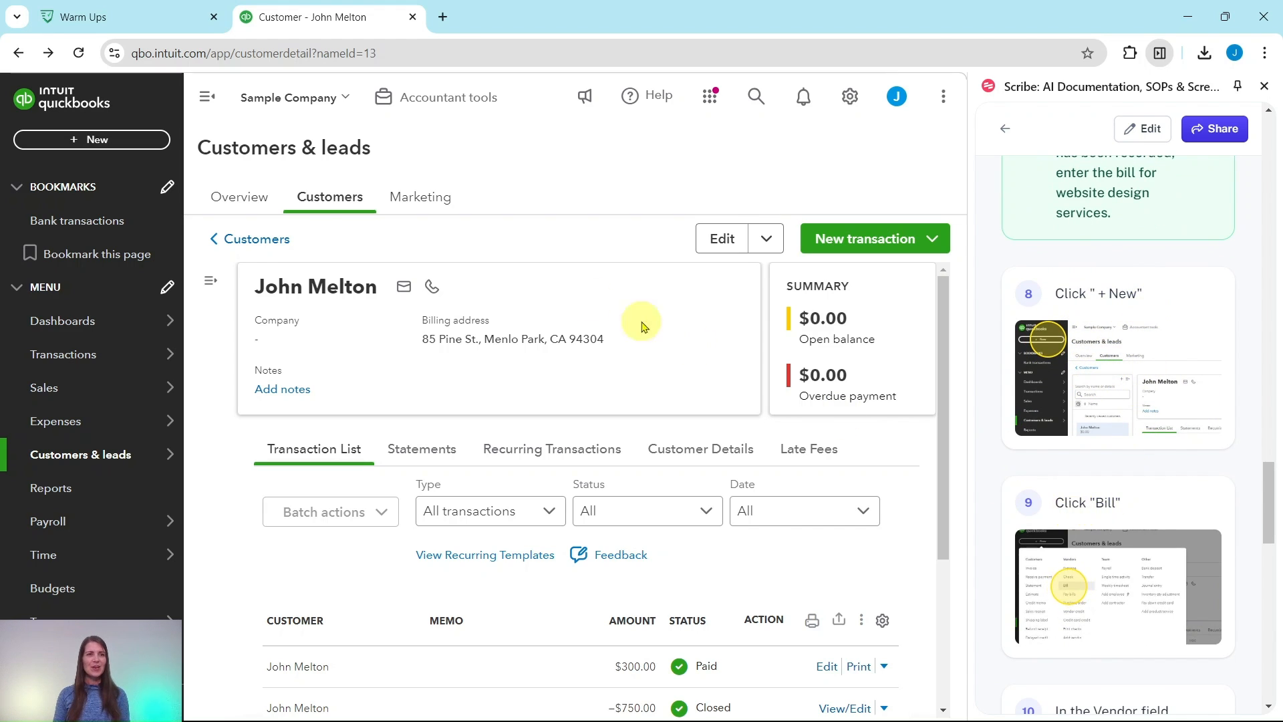
click(81, 141)
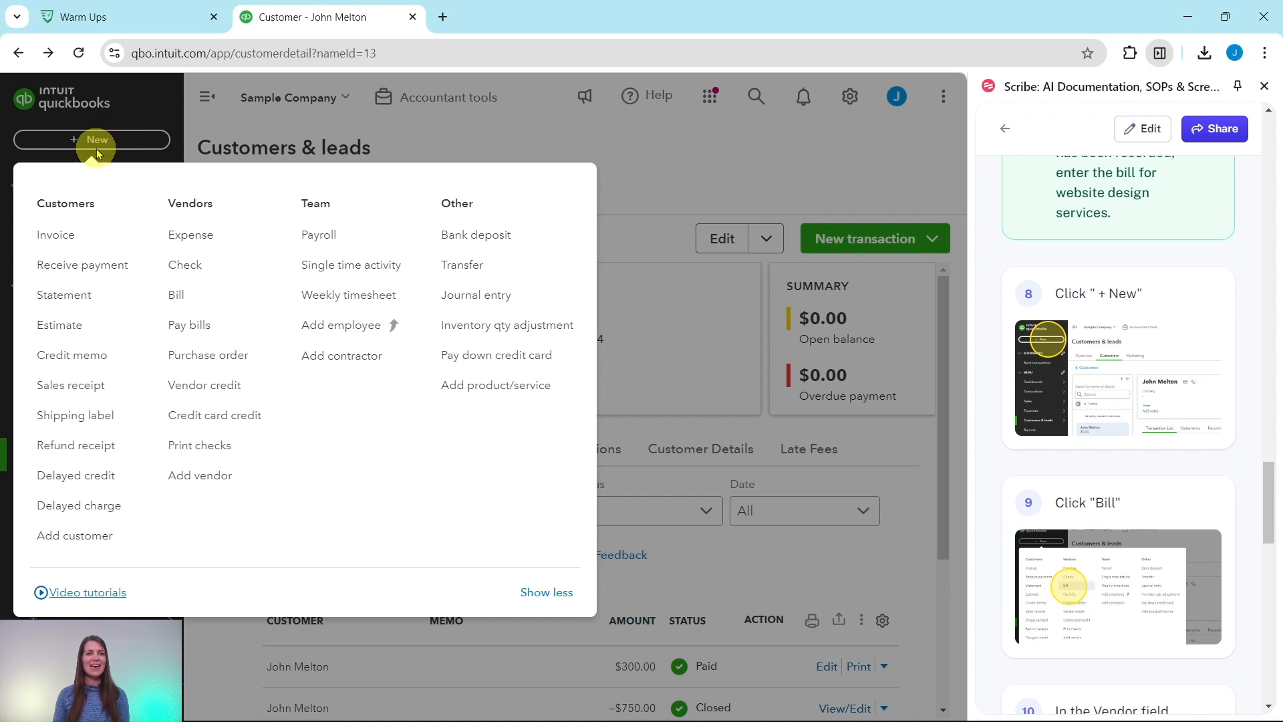
click(177, 294)
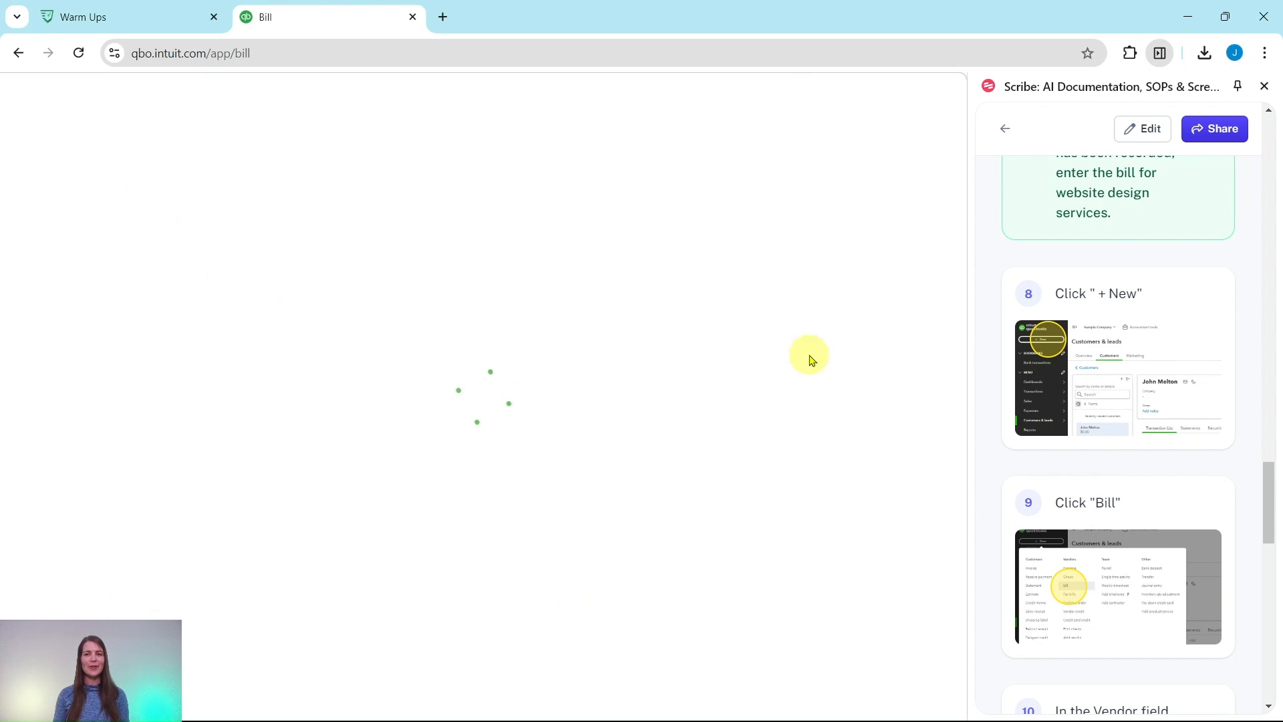
Step: Select Lee Advertising as the vendor on the bill
scroll(1111, 453, down, 1)
scroll(1115, 449, down, 6)
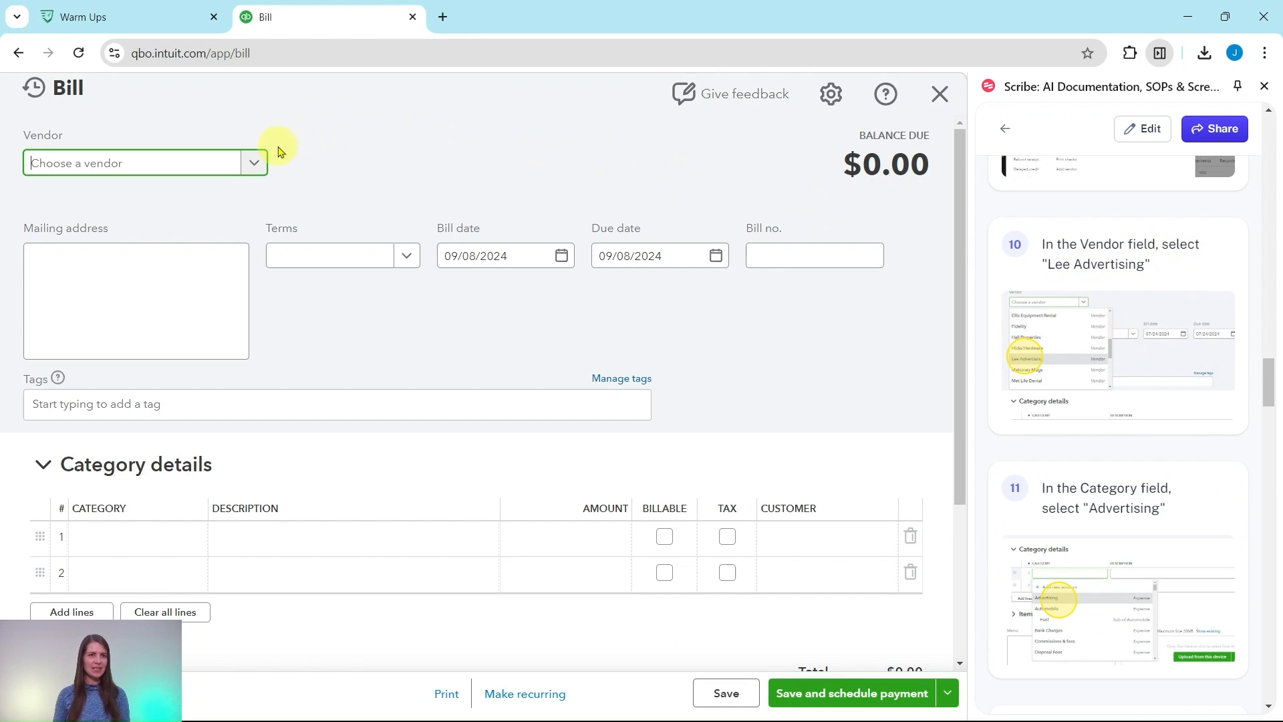
click(254, 162)
scroll(171, 221, down, 6)
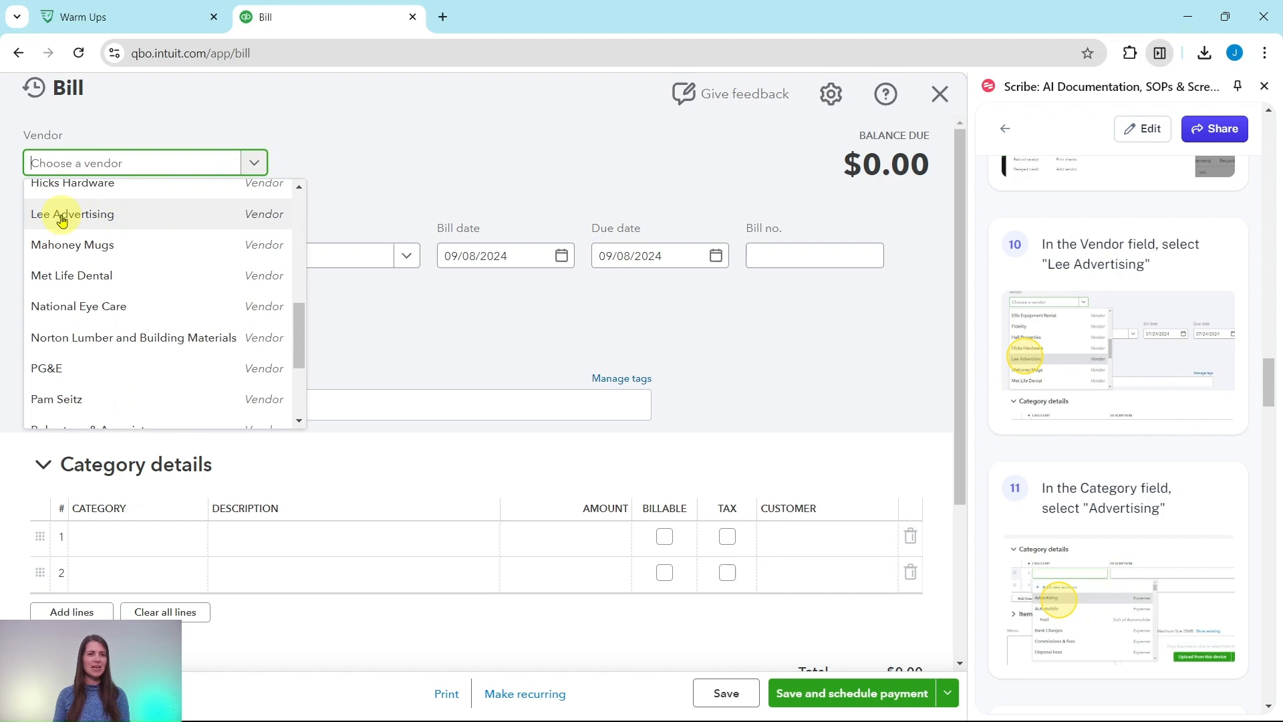
click(62, 215)
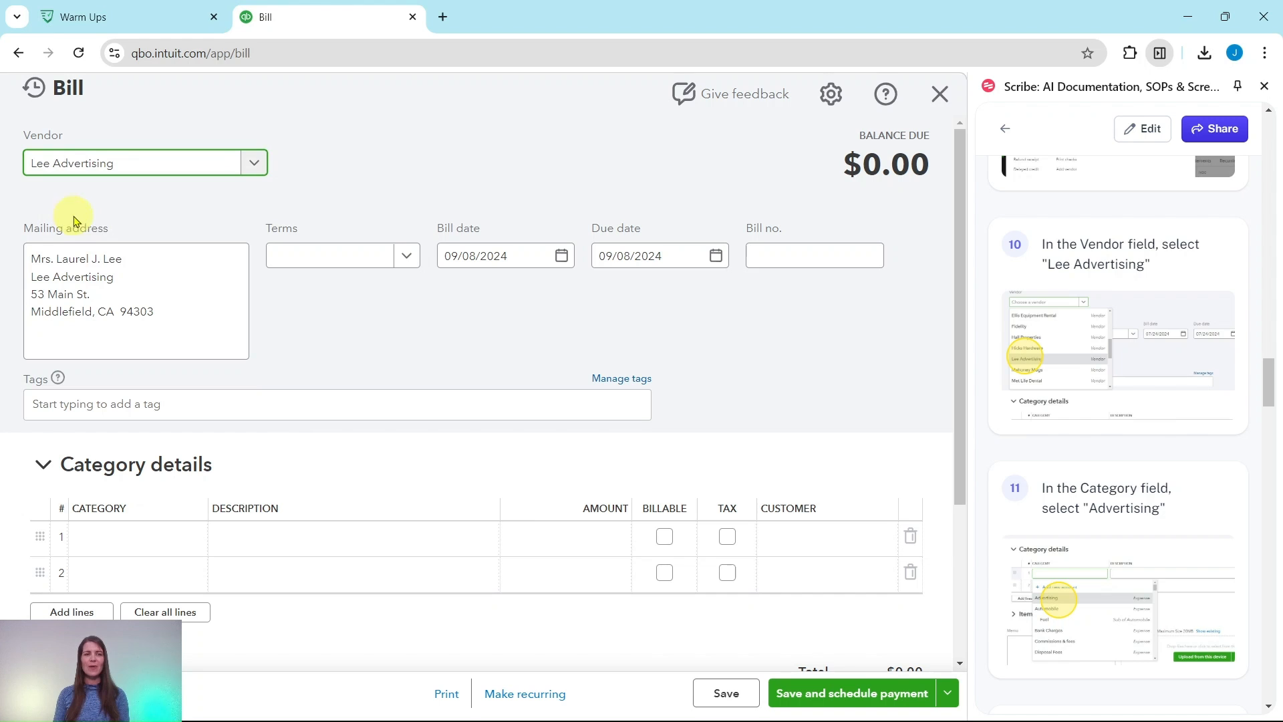
Step: Fill the bill's first line with the category Advertising, the description "New website design" and an amount of 2500
scroll(1101, 331, down, 4)
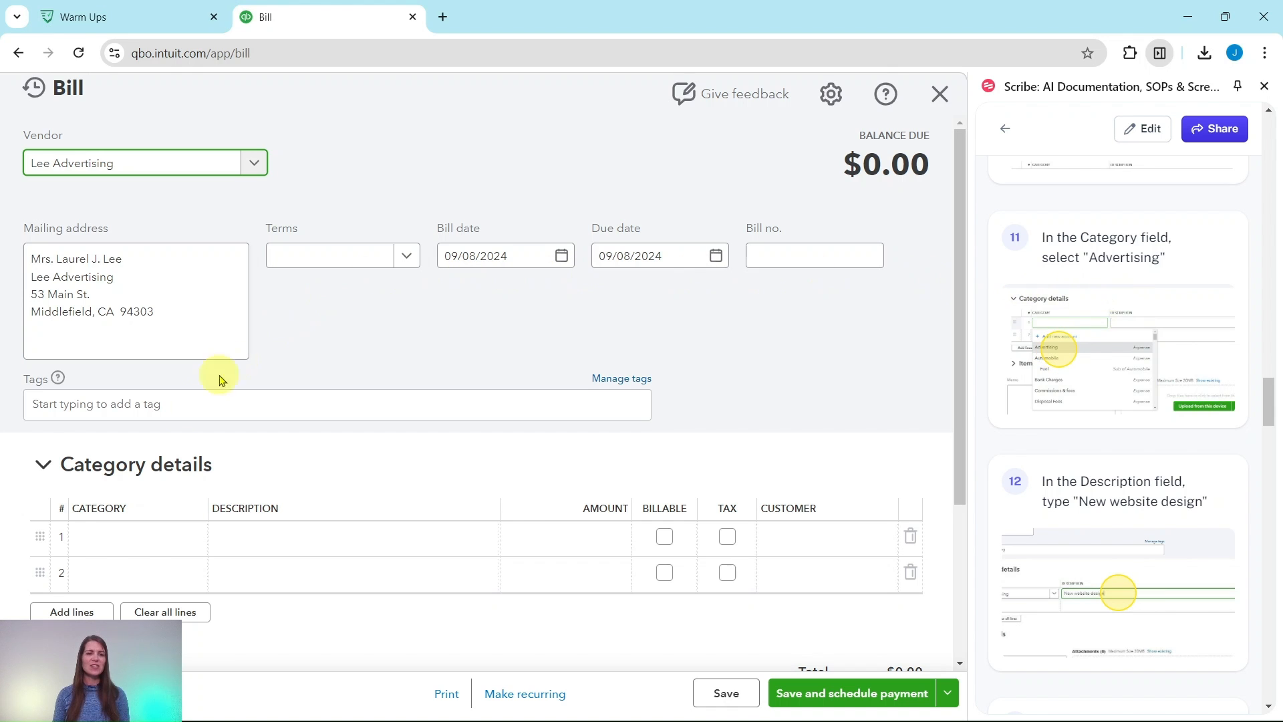
click(147, 535)
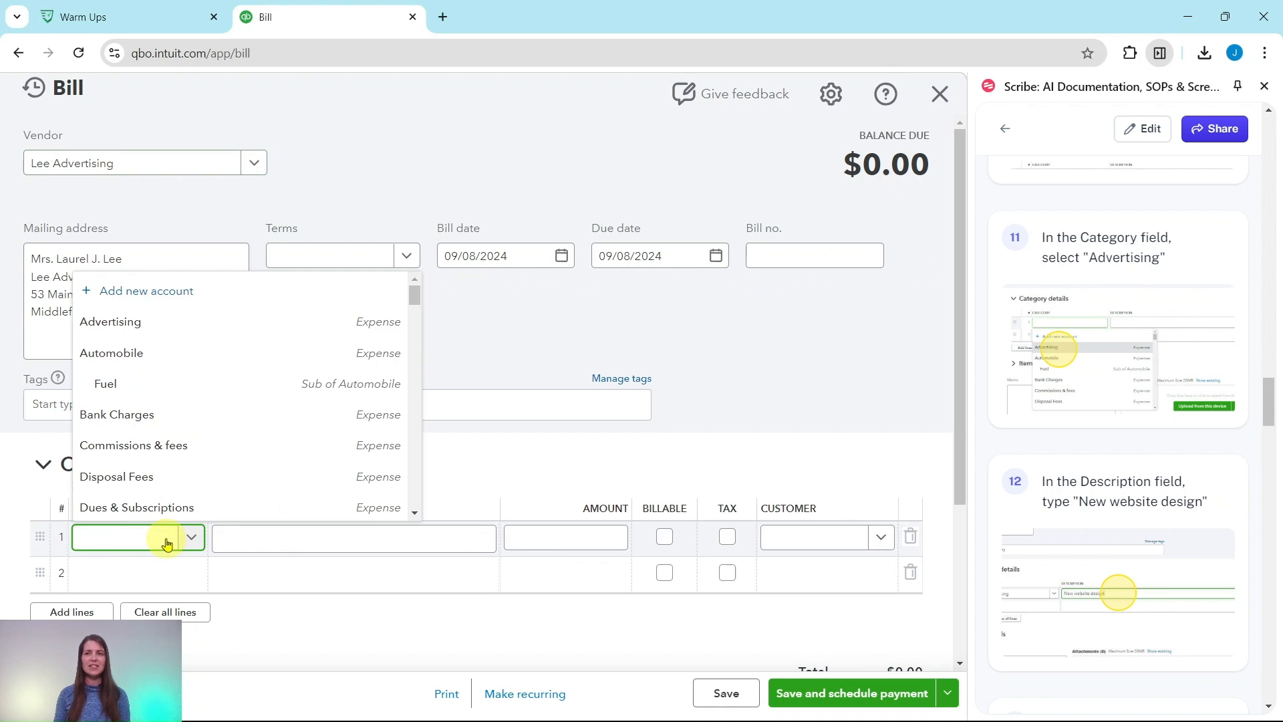
click(119, 327)
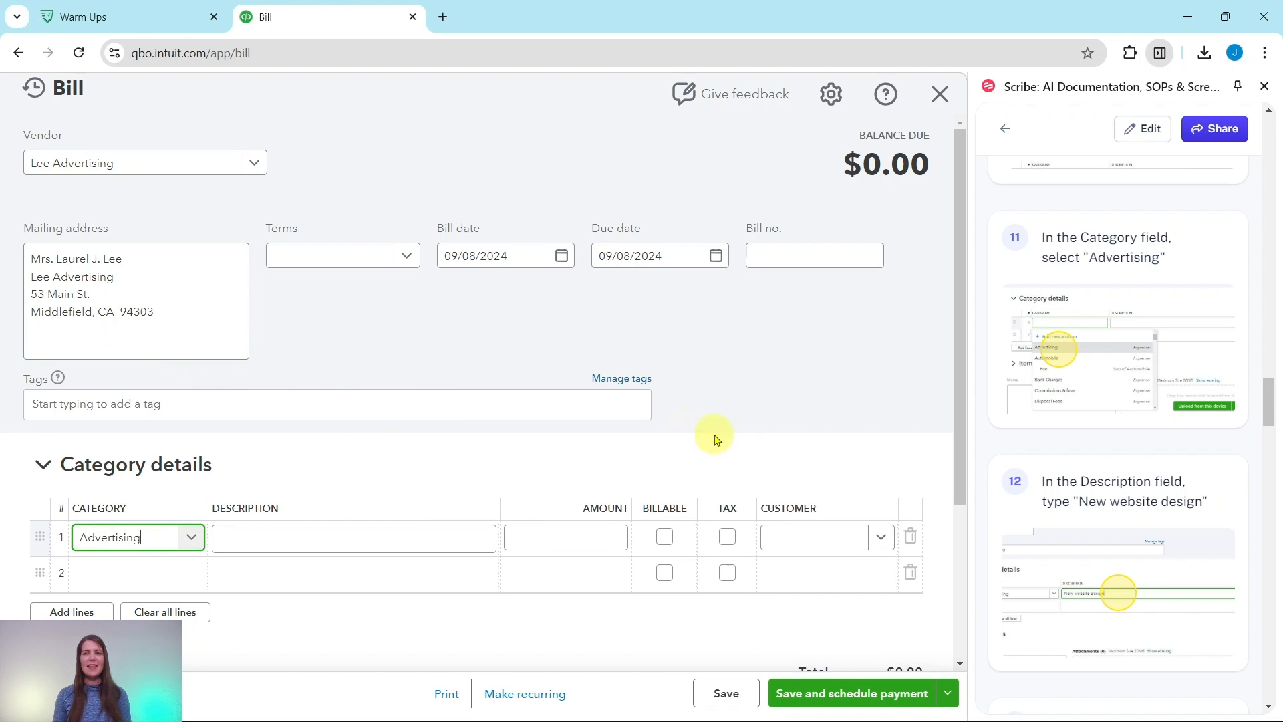
scroll(1055, 481, down, 4)
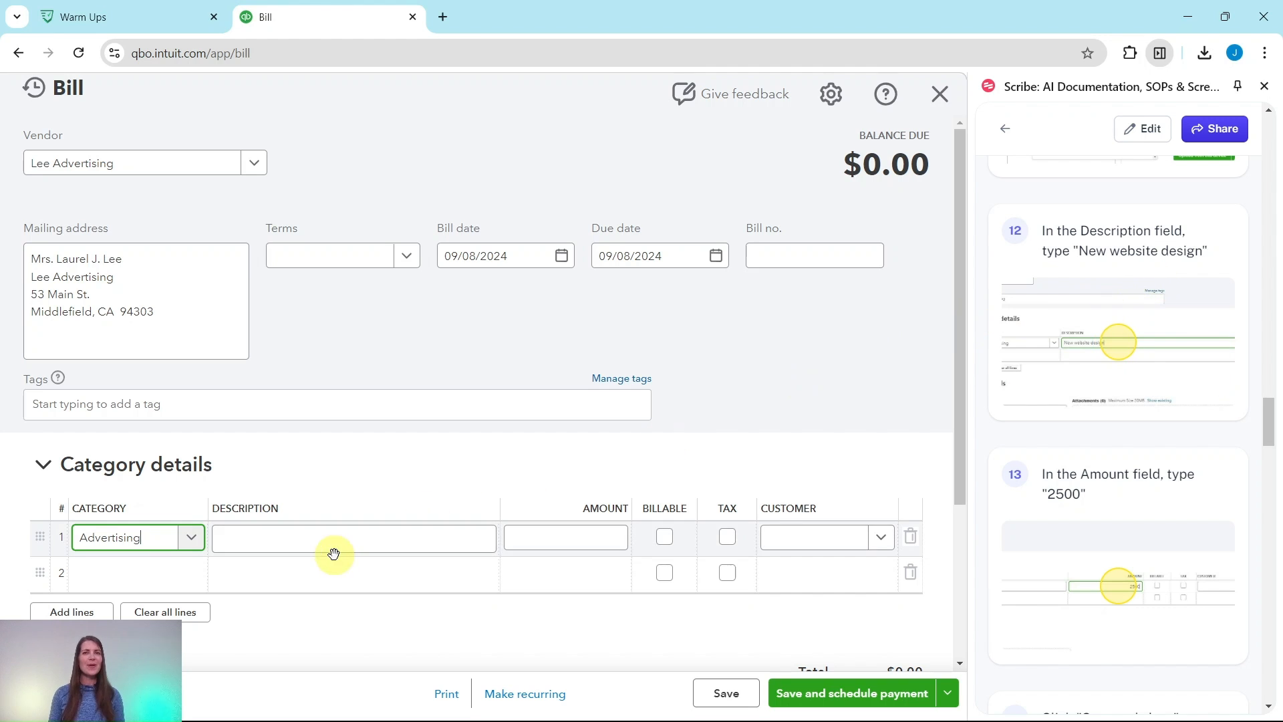
click(373, 535)
click(373, 535)
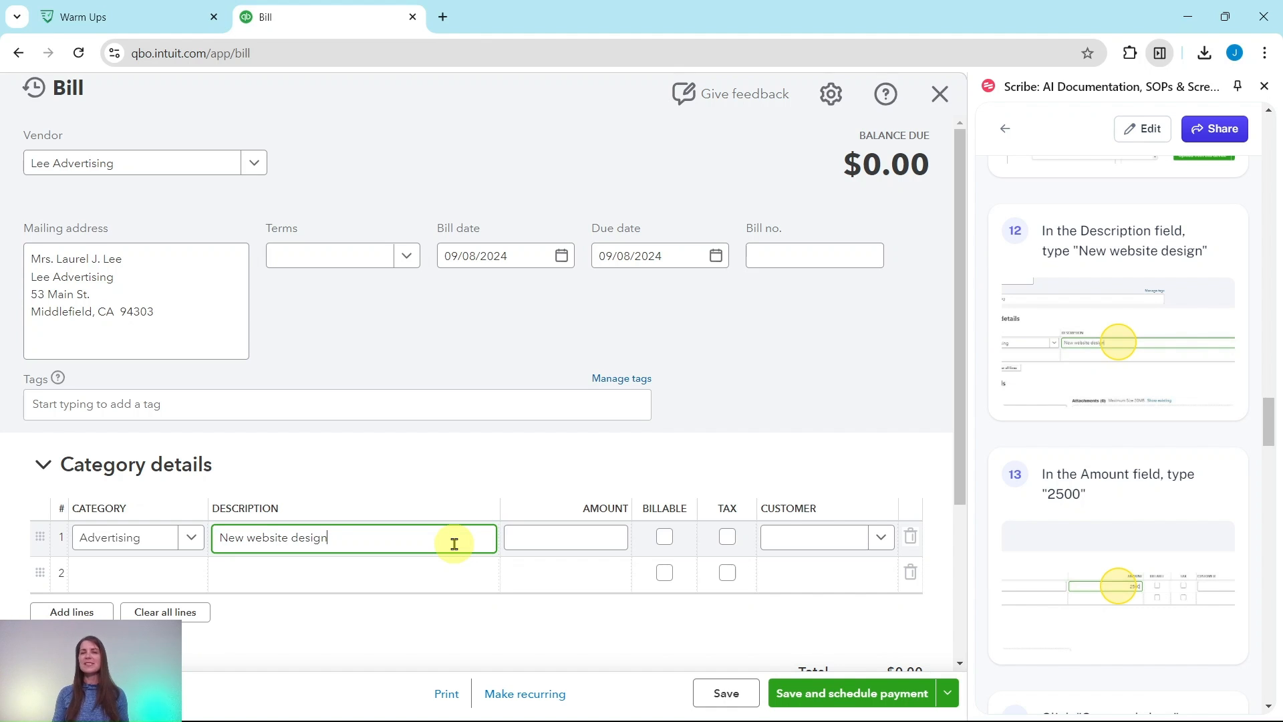
click(603, 541)
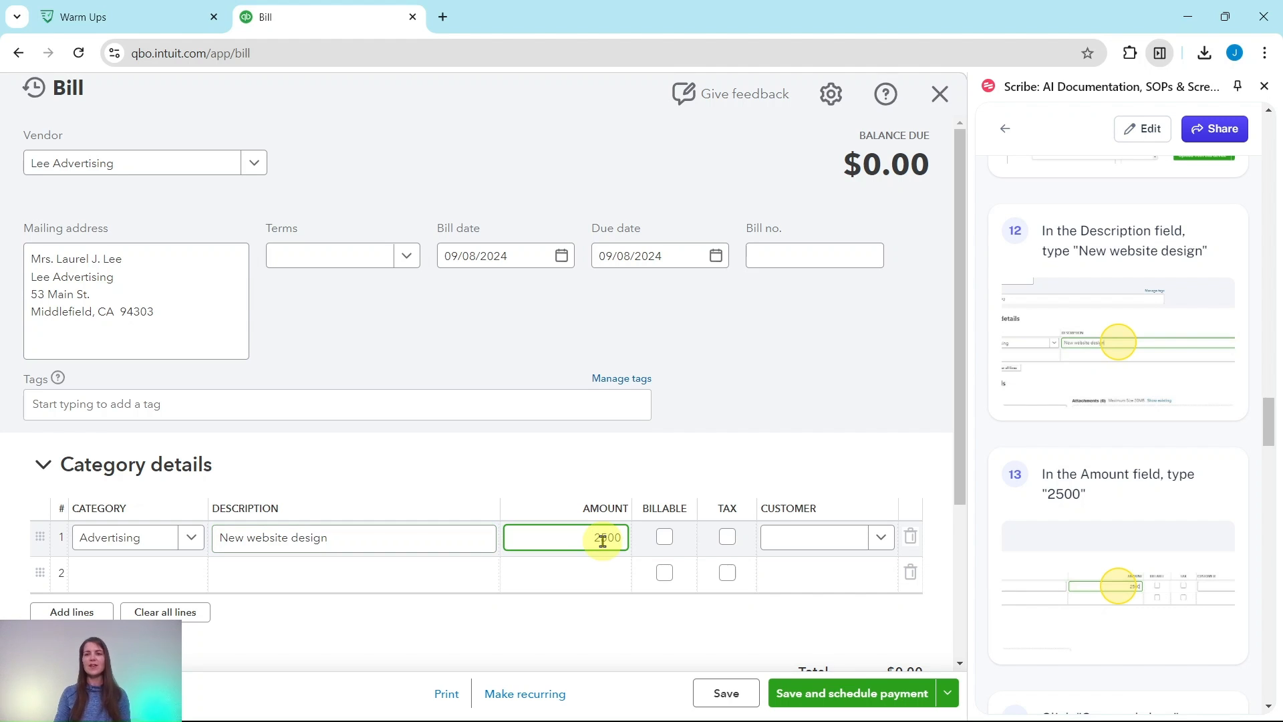
Step: Save and close the Lee Advertising bill
scroll(936, 472, down, 1)
scroll(1125, 478, down, 2)
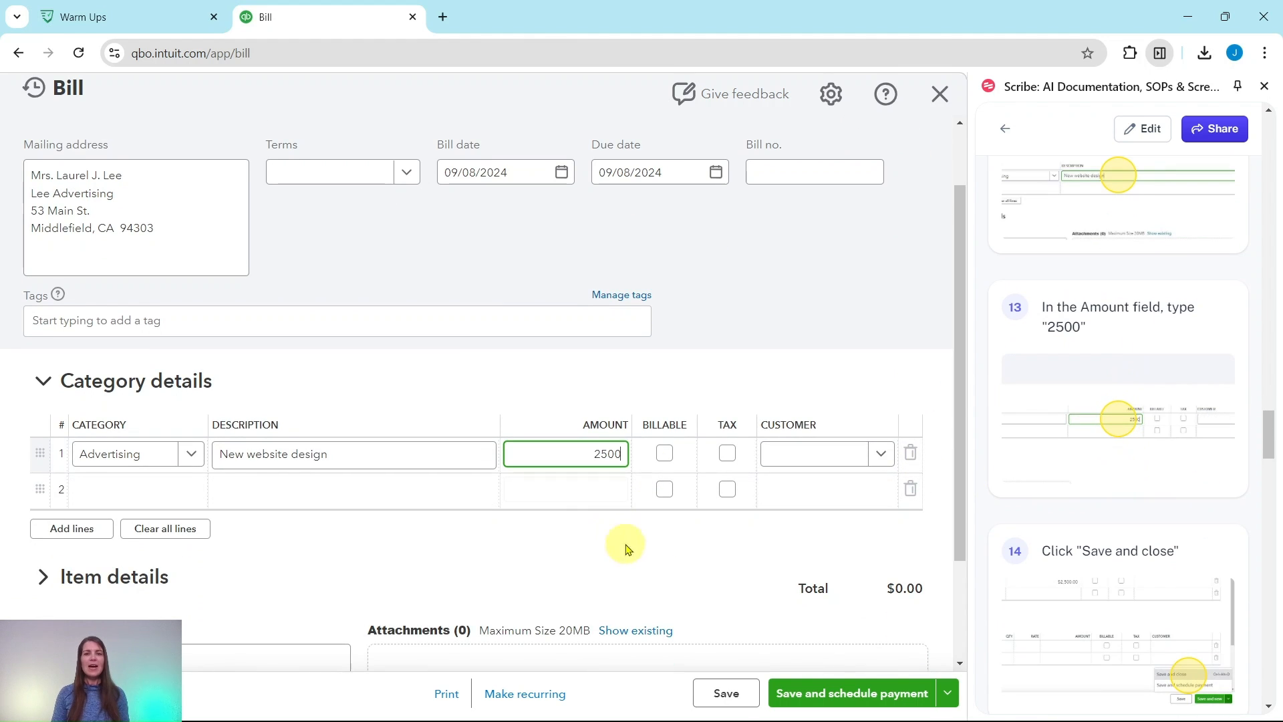
scroll(707, 548, up, 1)
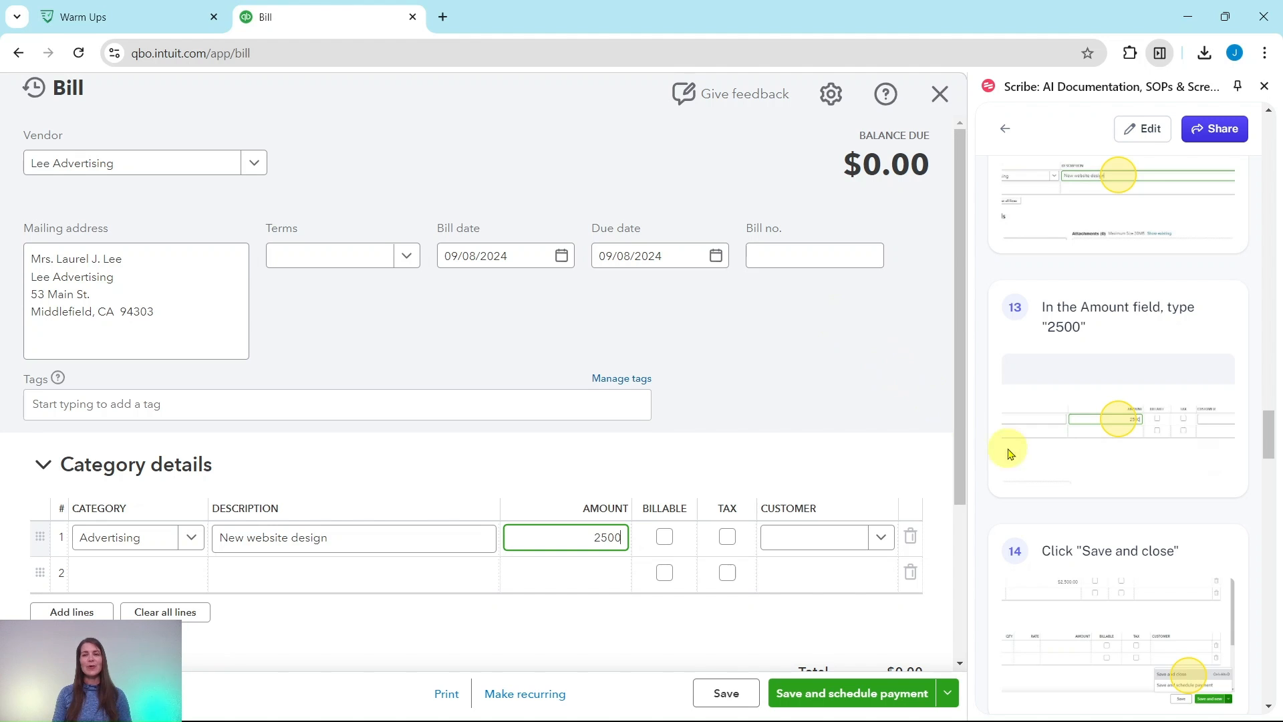
scroll(1100, 464, down, 4)
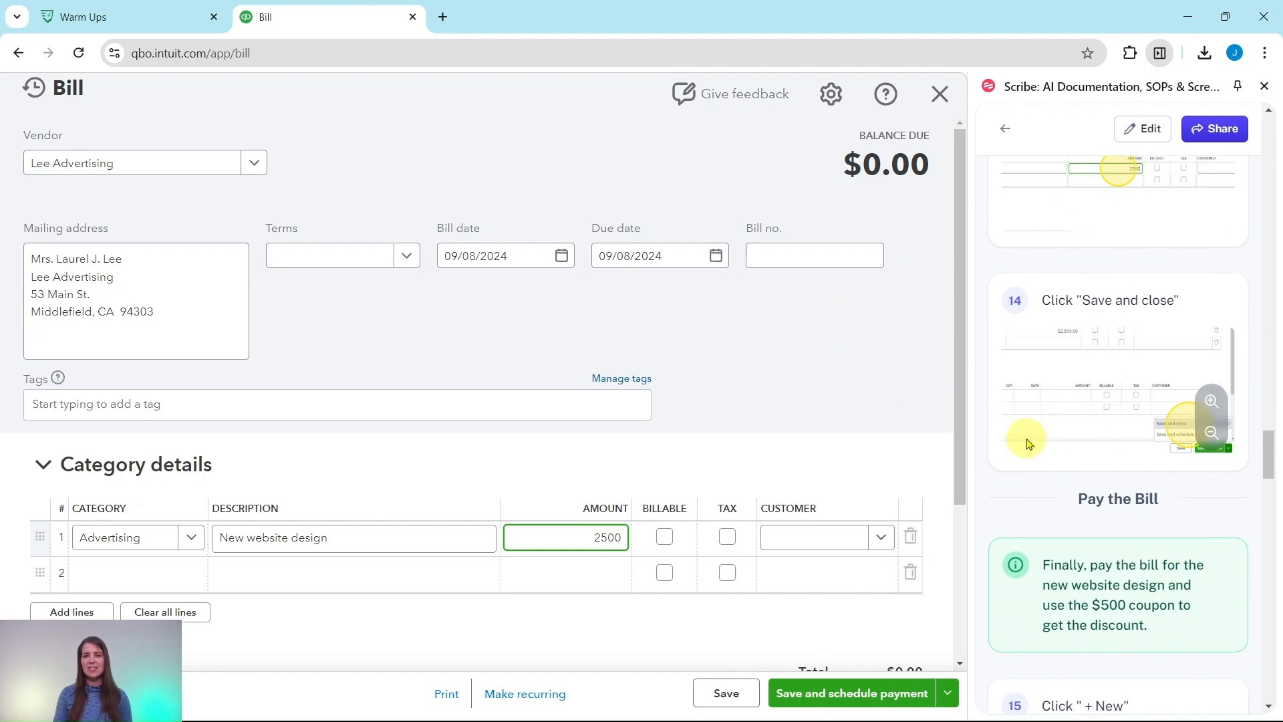
click(947, 702)
click(775, 660)
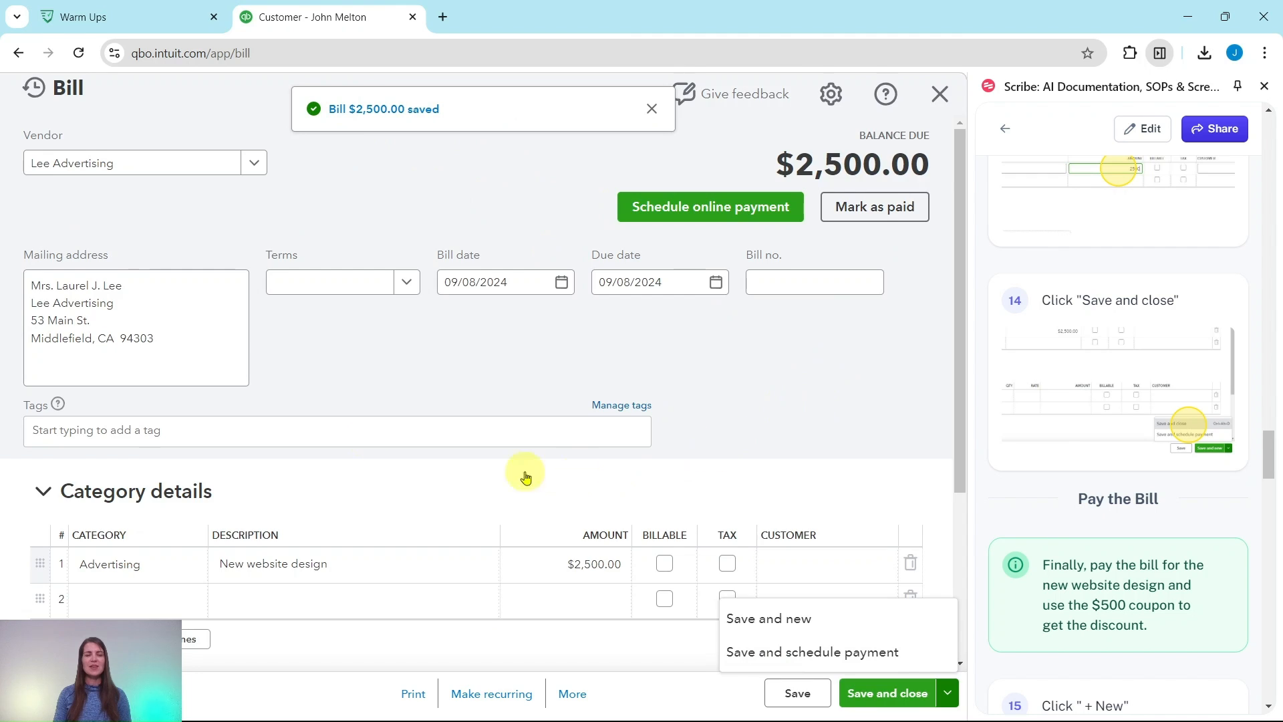
Step: Start paying bills to settle the website design bill
scroll(1138, 361, down, 3)
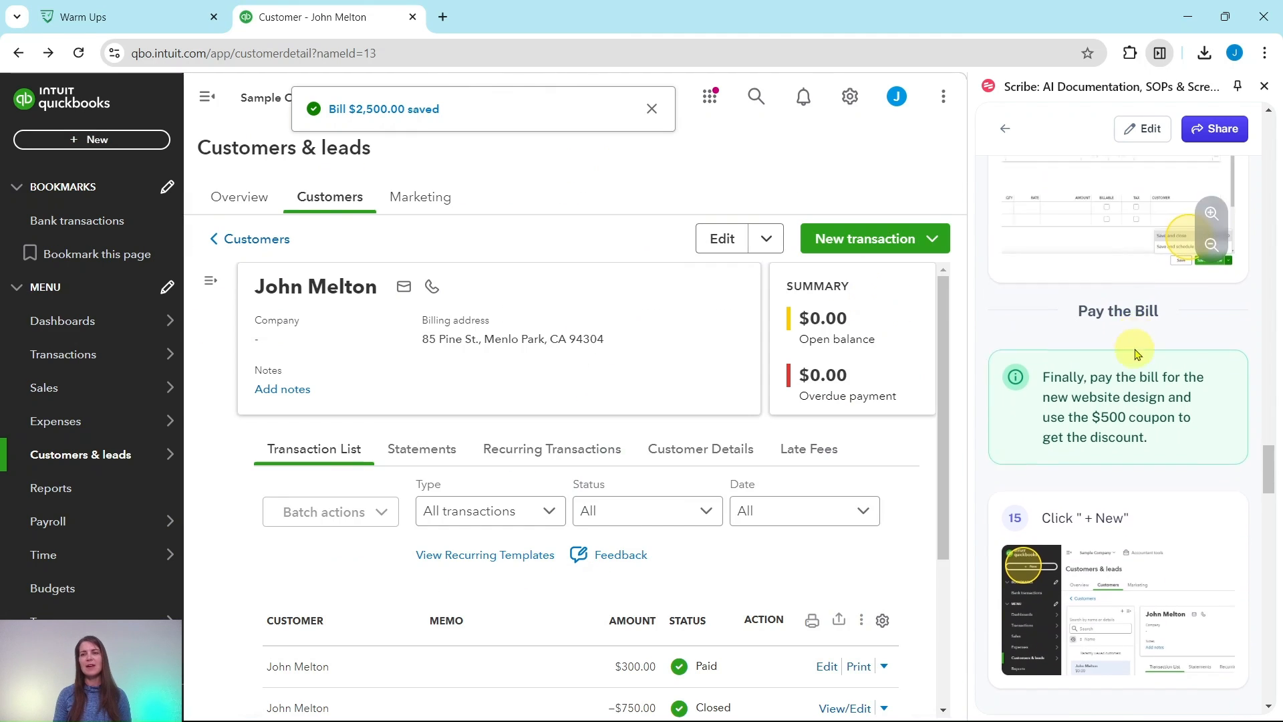
scroll(1138, 355, down, 3)
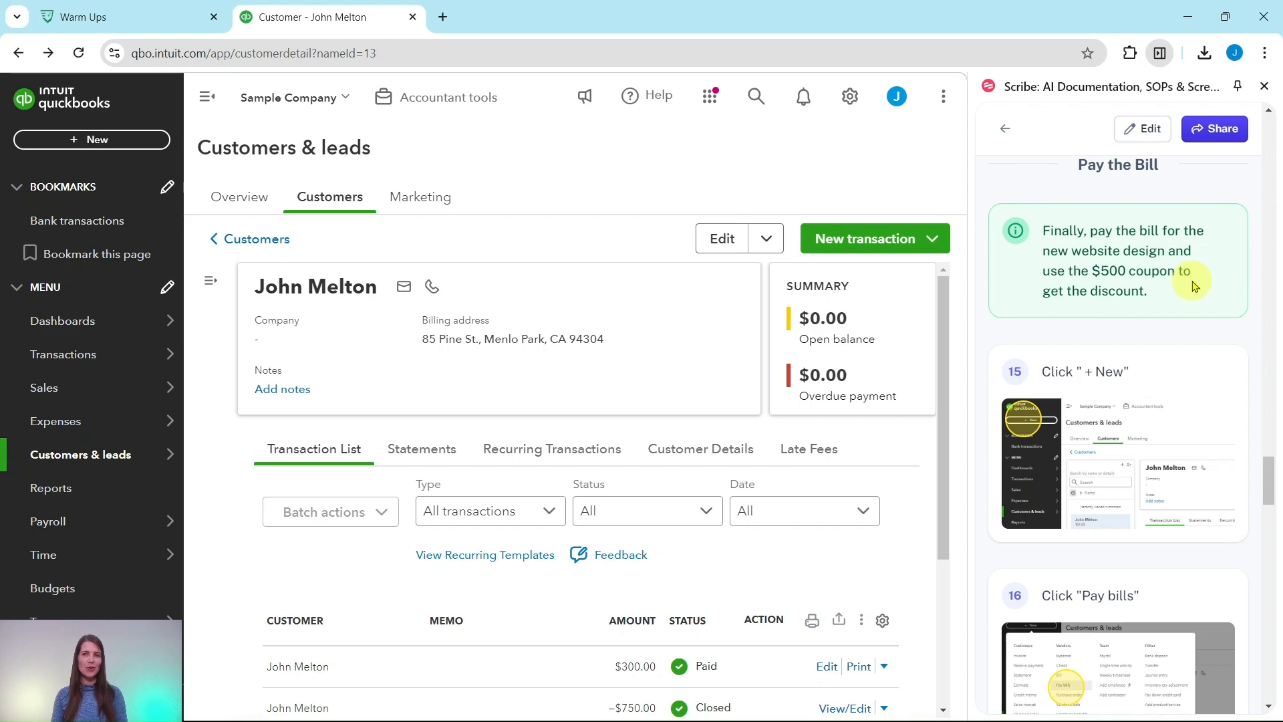
scroll(1093, 295, down, 2)
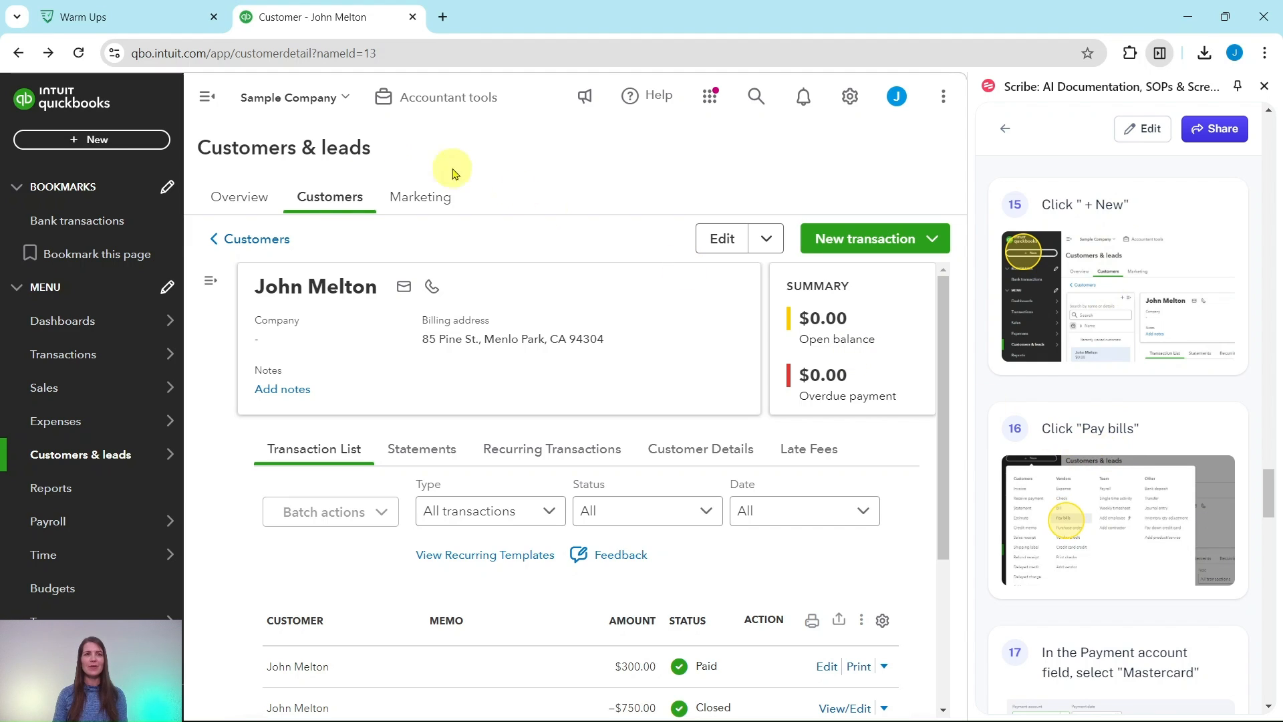
click(92, 139)
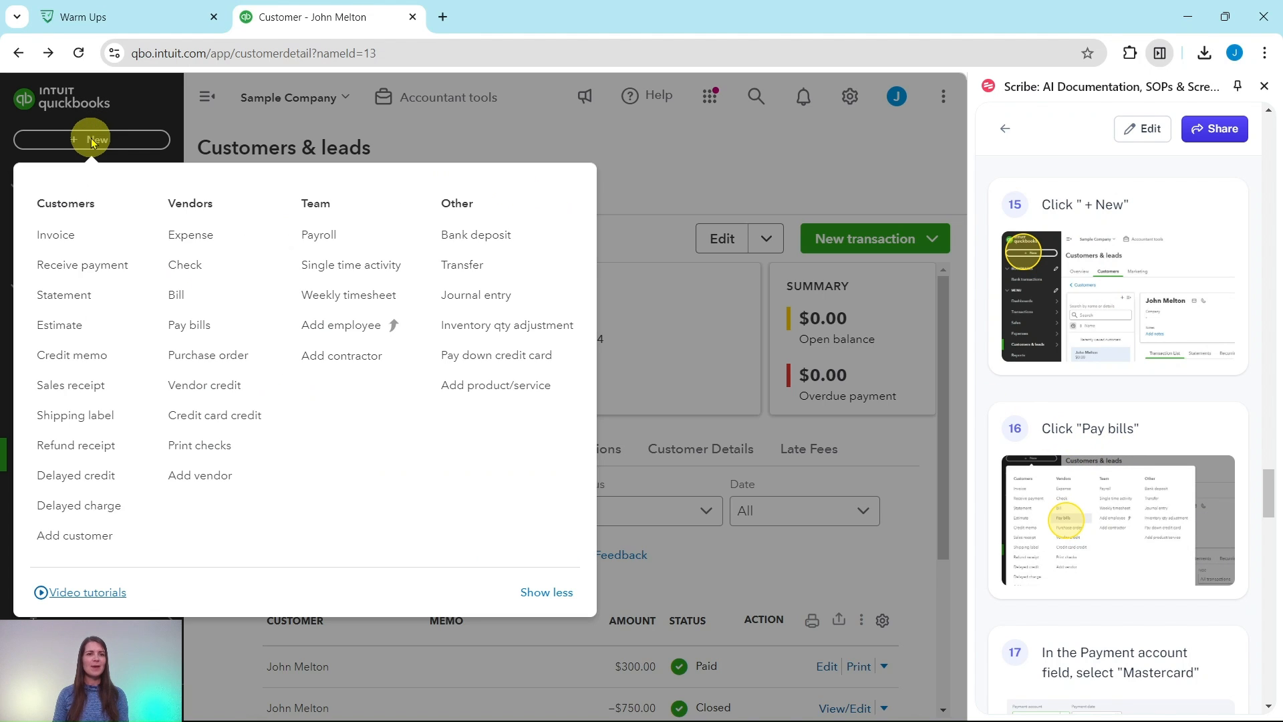
click(195, 326)
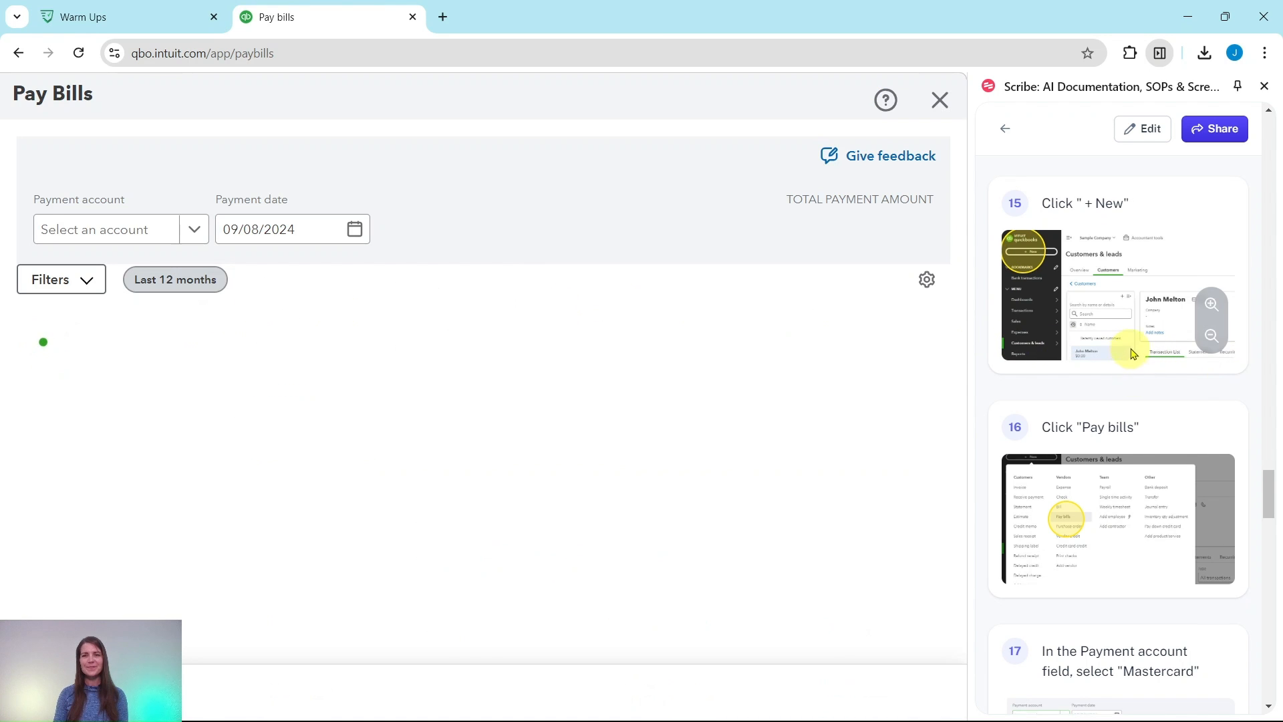
Step: Set the payment account for the bill payment to Mastercard
scroll(1139, 334, down, 6)
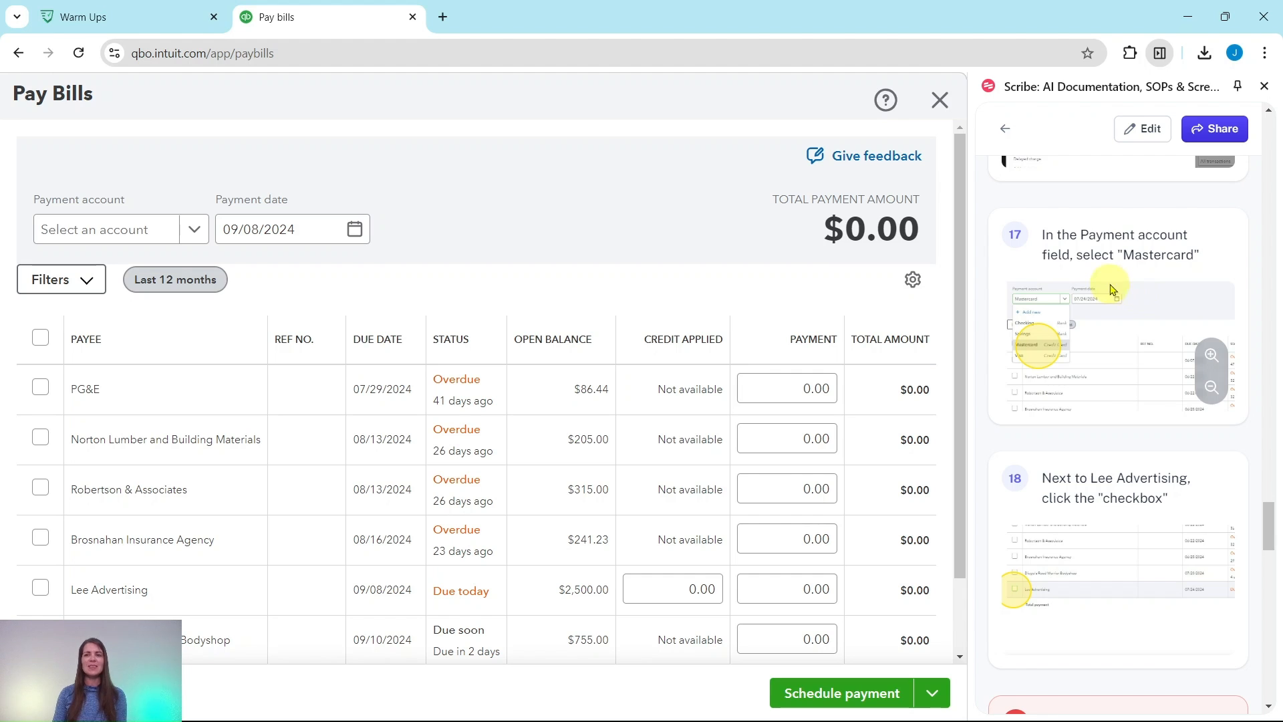
click(193, 236)
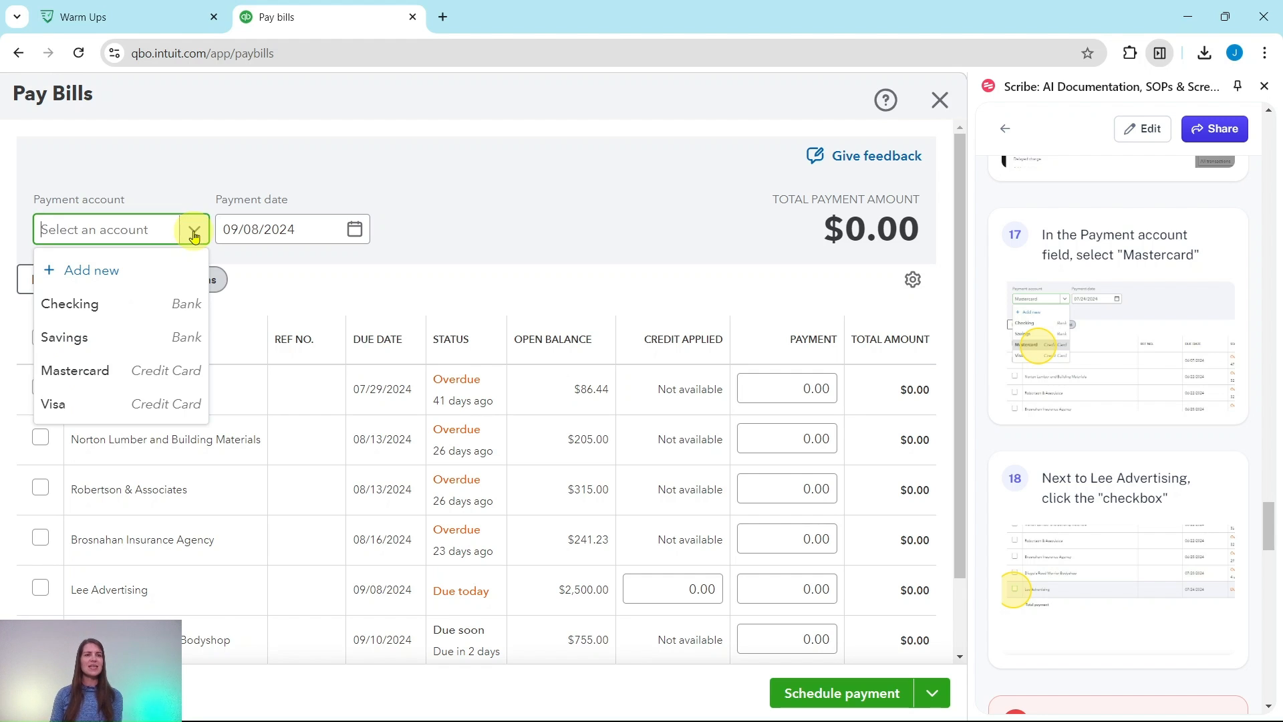
click(94, 371)
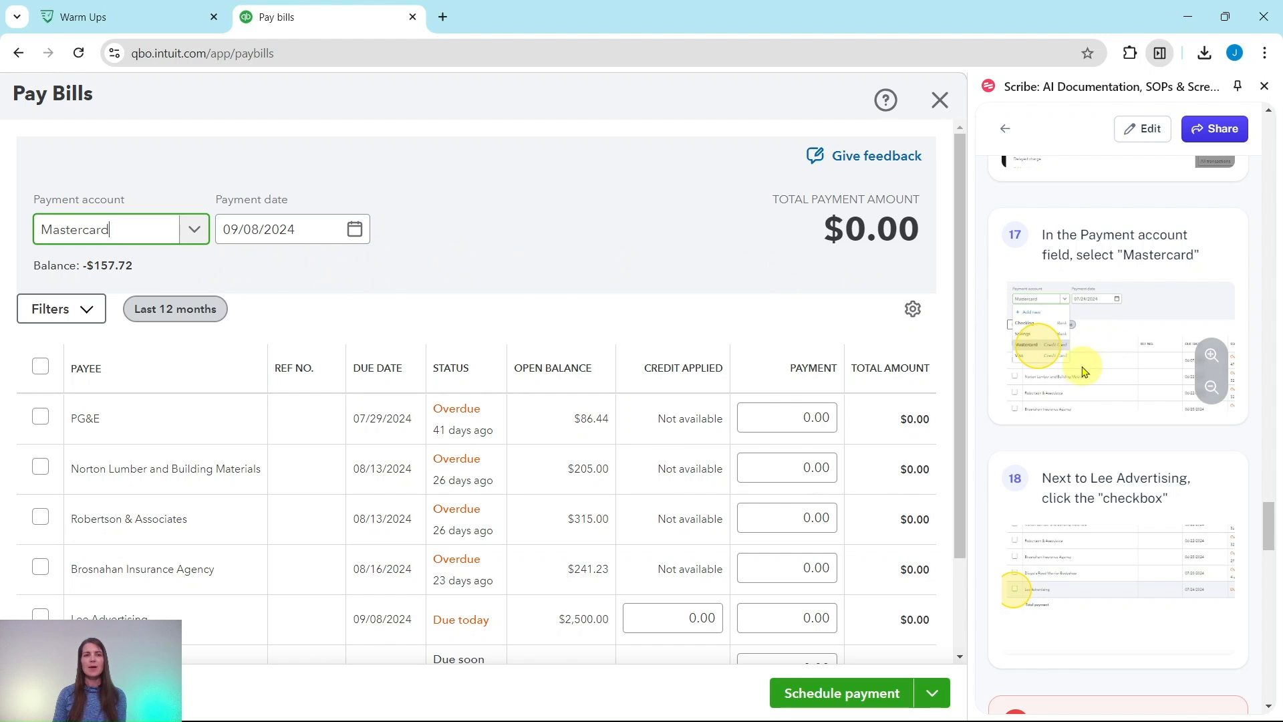
Step: Select the Lee Advertising bill for payment
scroll(1078, 361, down, 3)
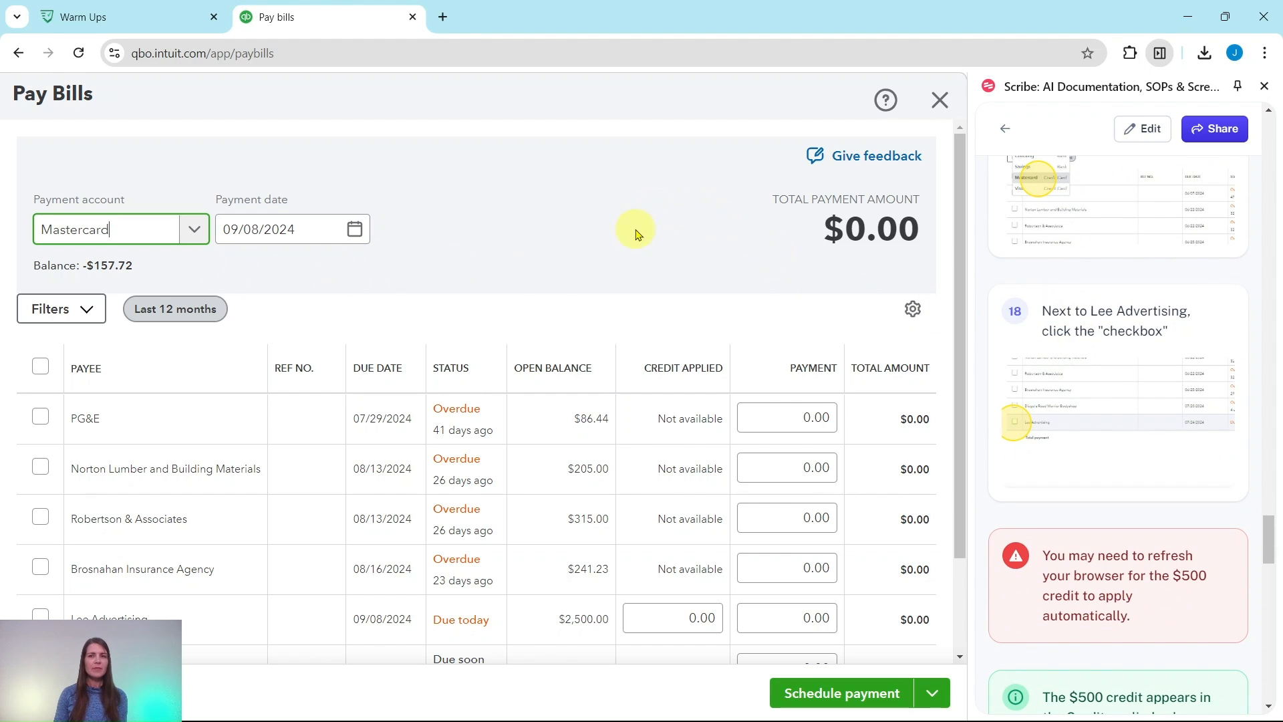
scroll(502, 205, down, 3)
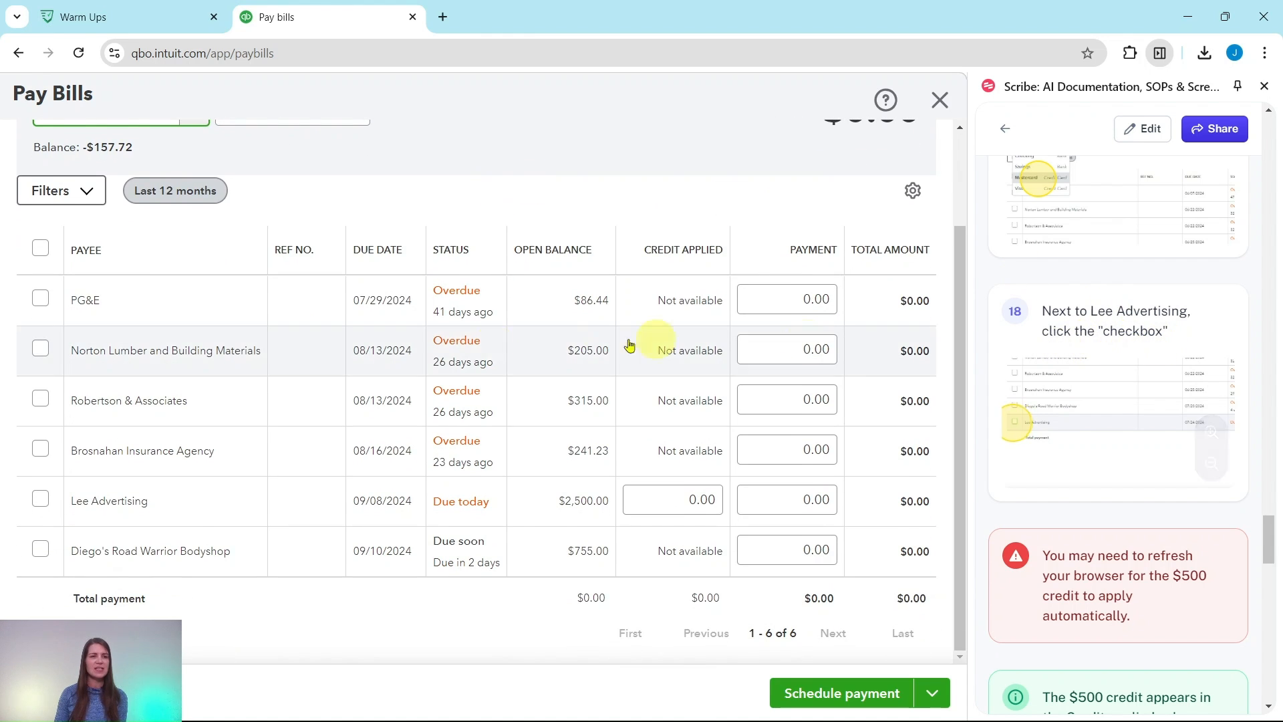
click(41, 503)
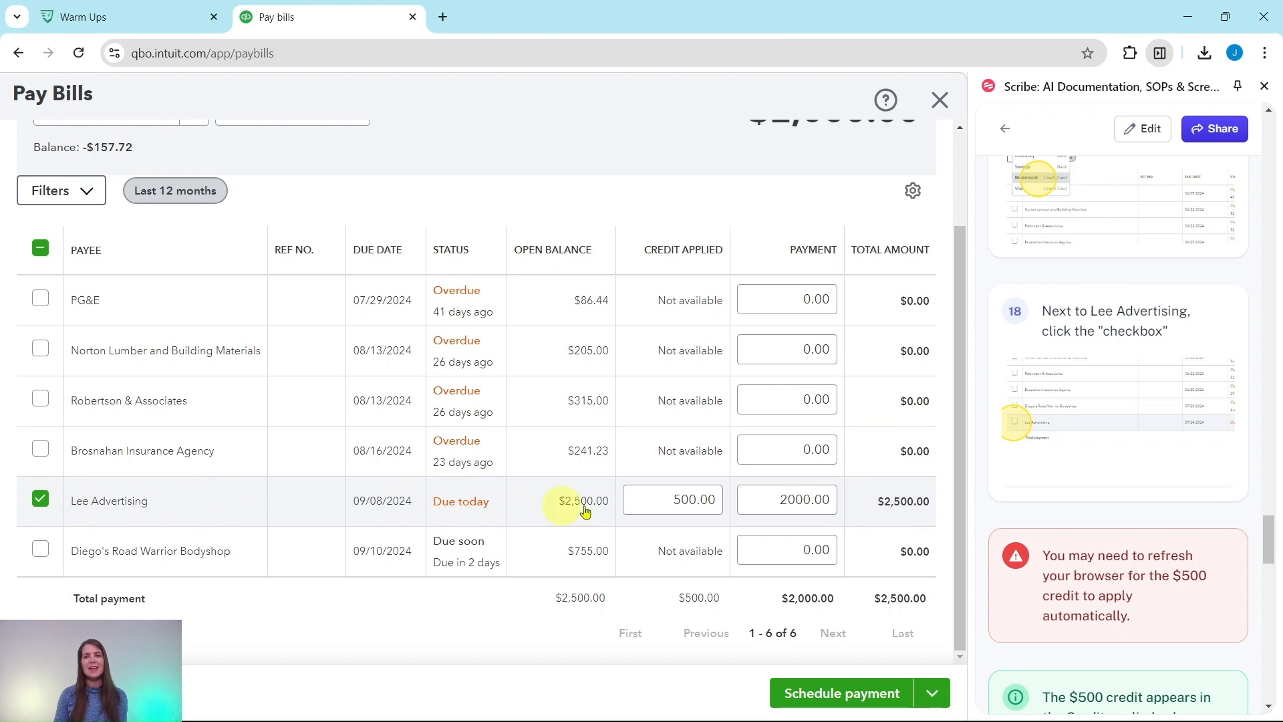
Step: Save and close the Lee Advertising bill payment without scheduling it
scroll(1193, 508, down, 4)
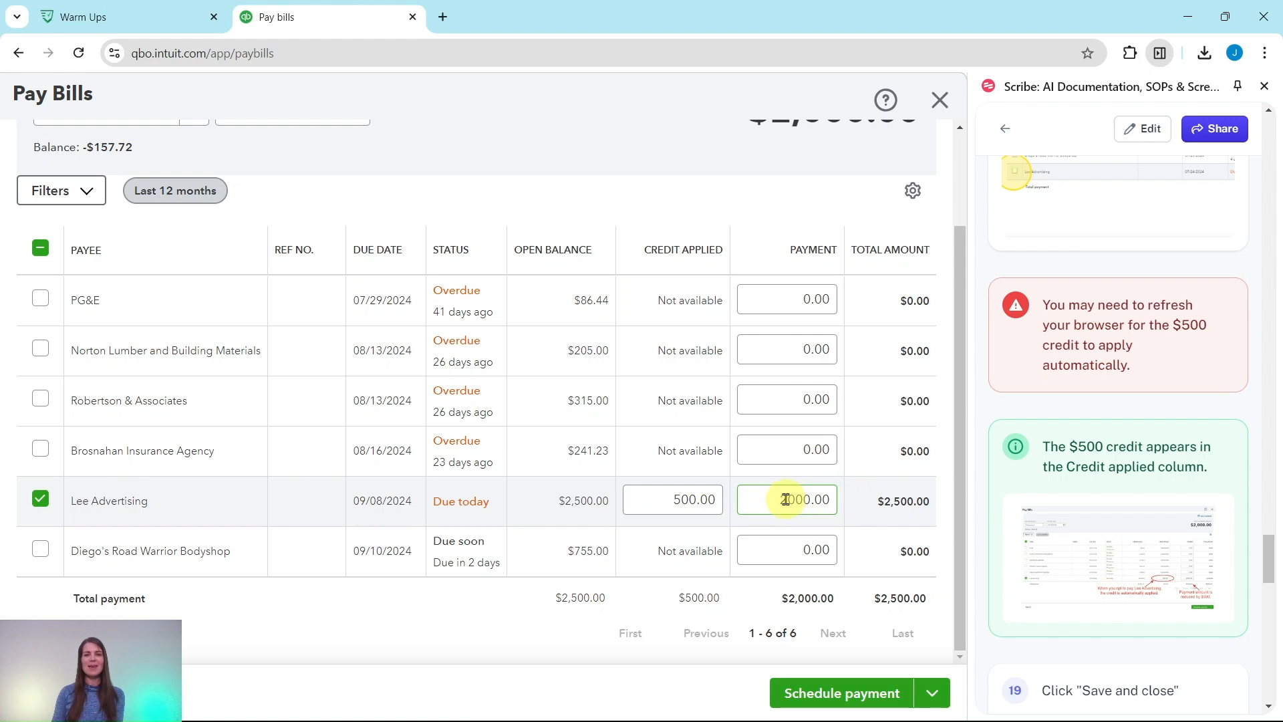
scroll(1122, 484, down, 4)
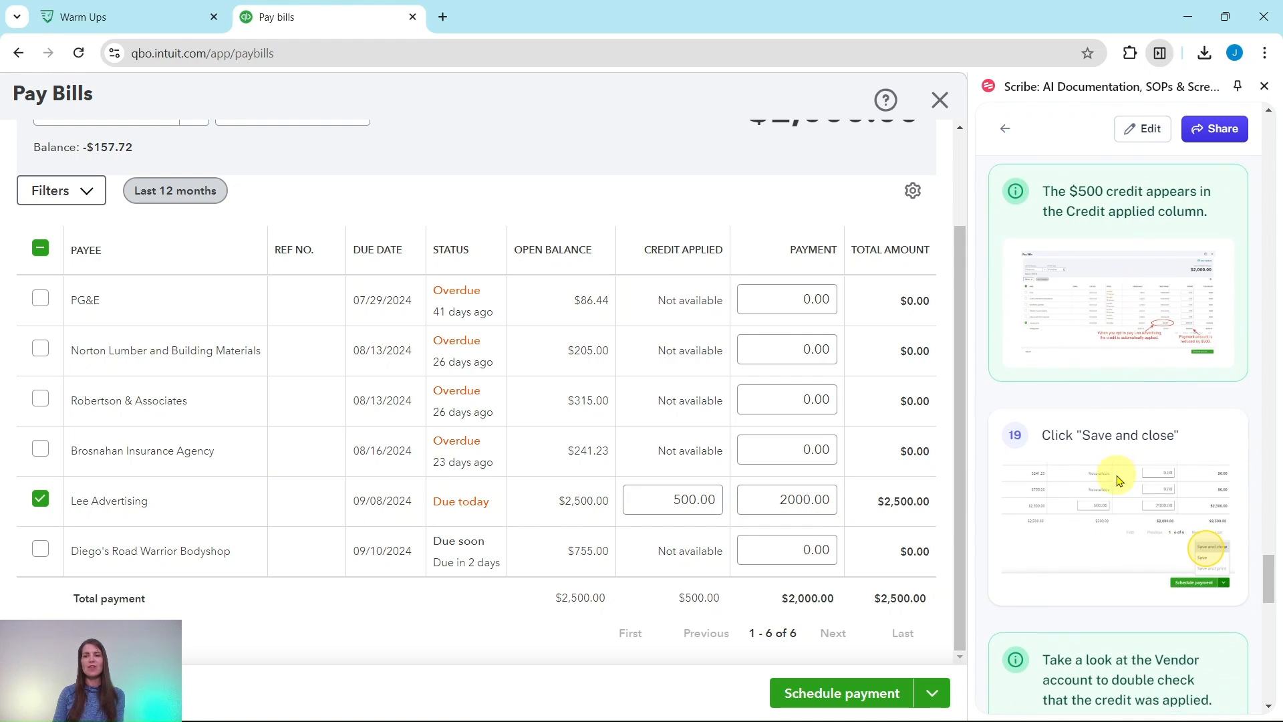
scroll(1115, 478, down, 2)
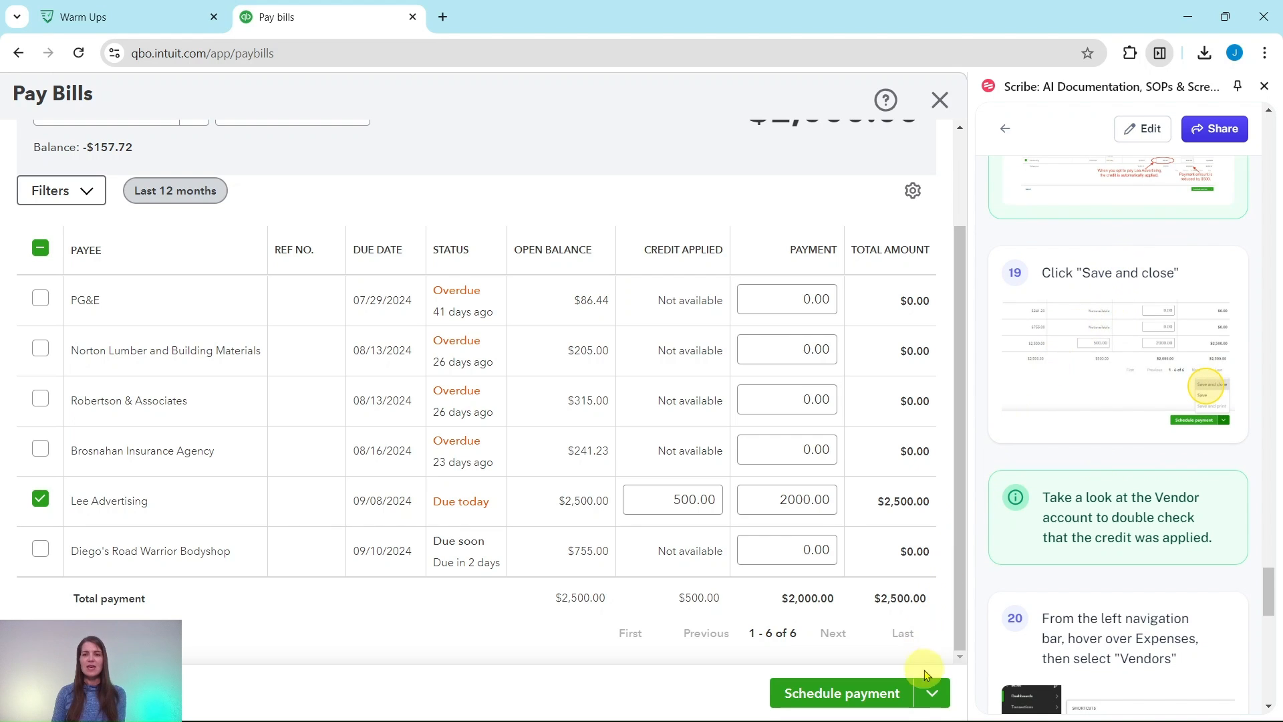
click(934, 697)
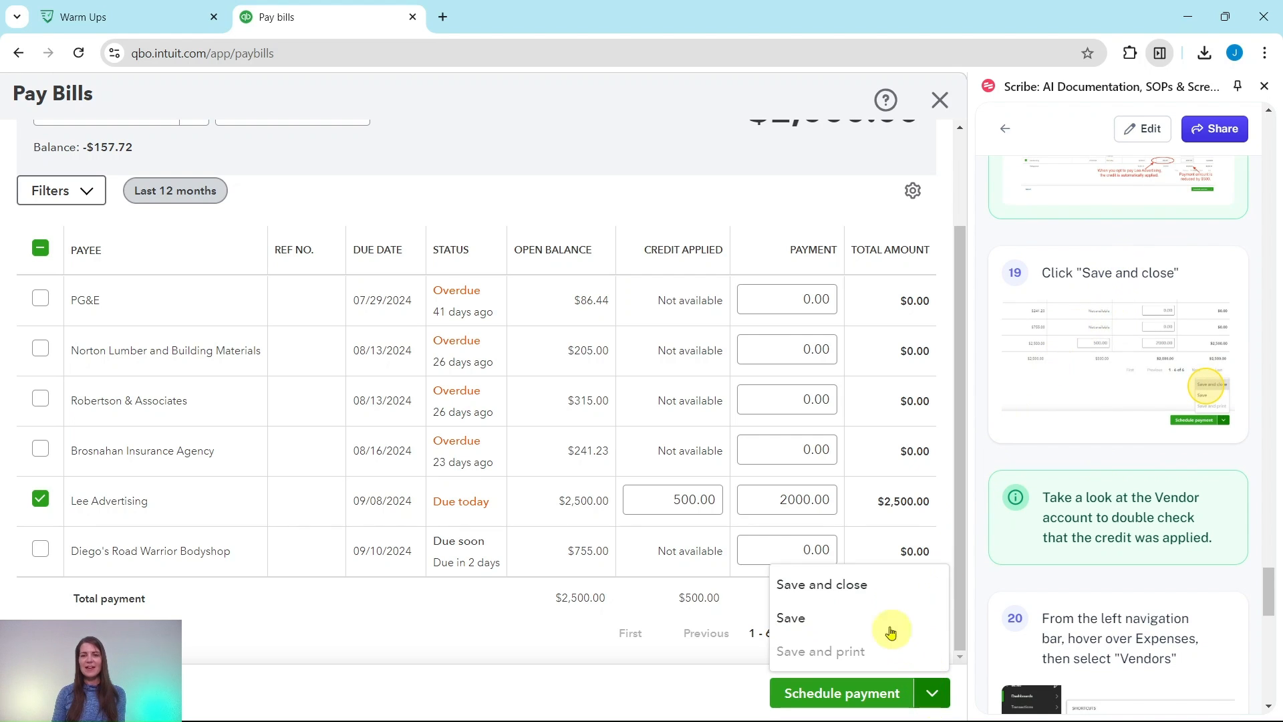
click(824, 585)
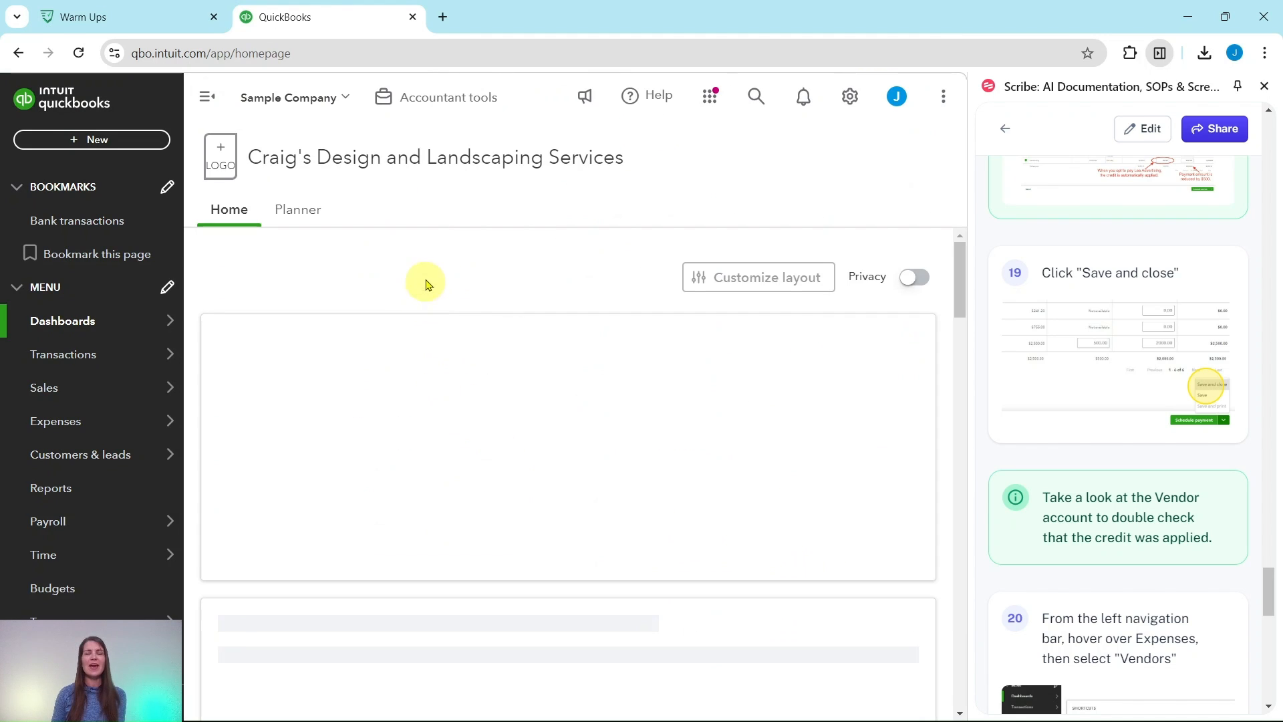
Step: Open the list of vendors
scroll(1075, 304, down, 3)
scroll(1069, 296, down, 1)
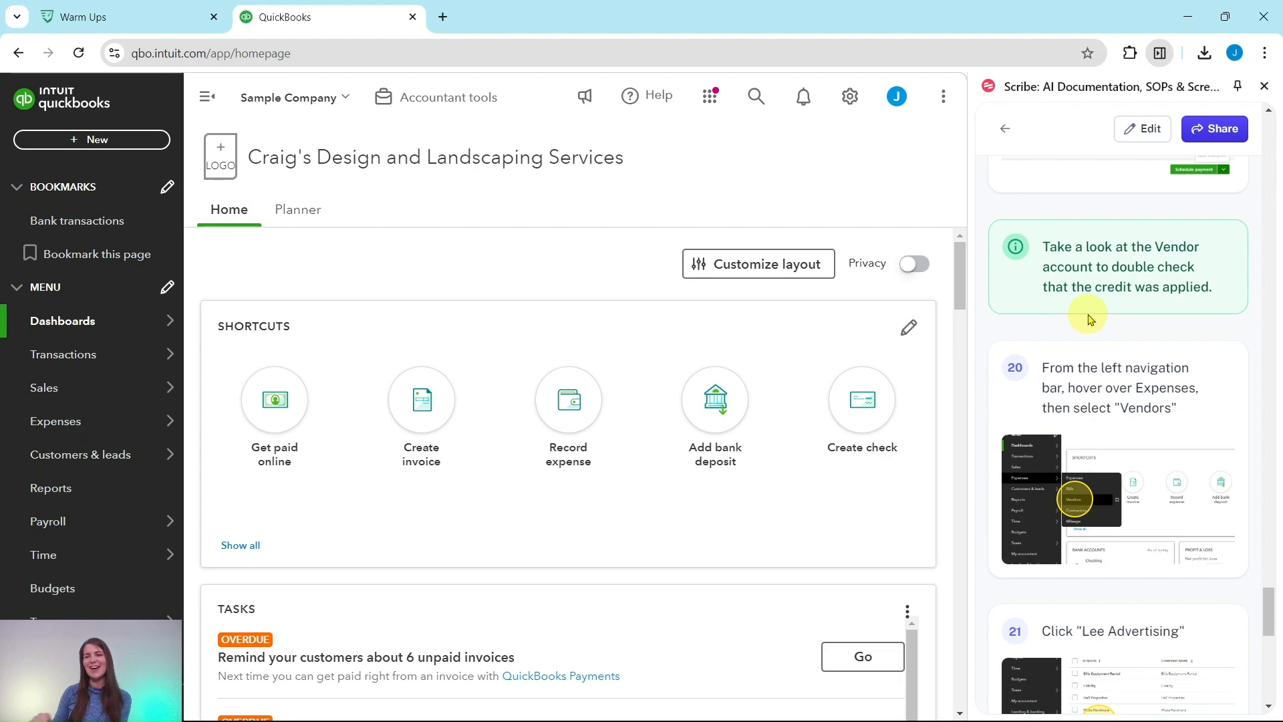
scroll(1110, 318, down, 1)
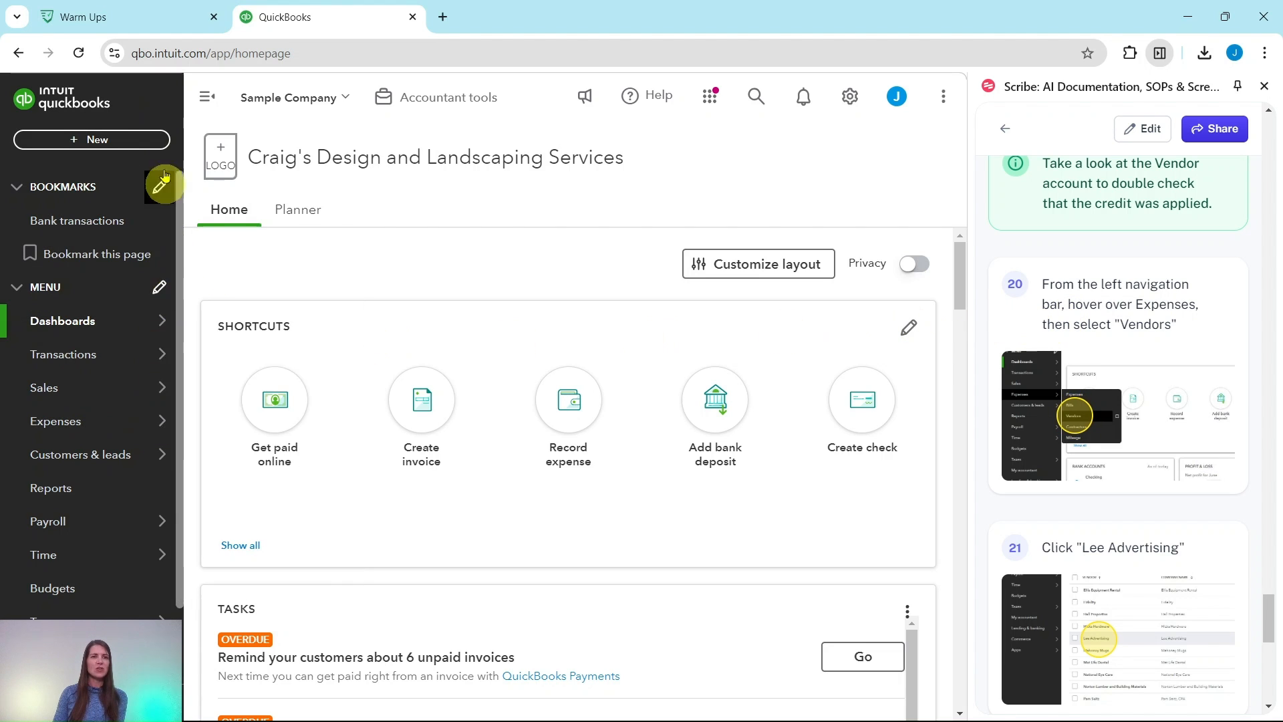
mouse_move(95, 424)
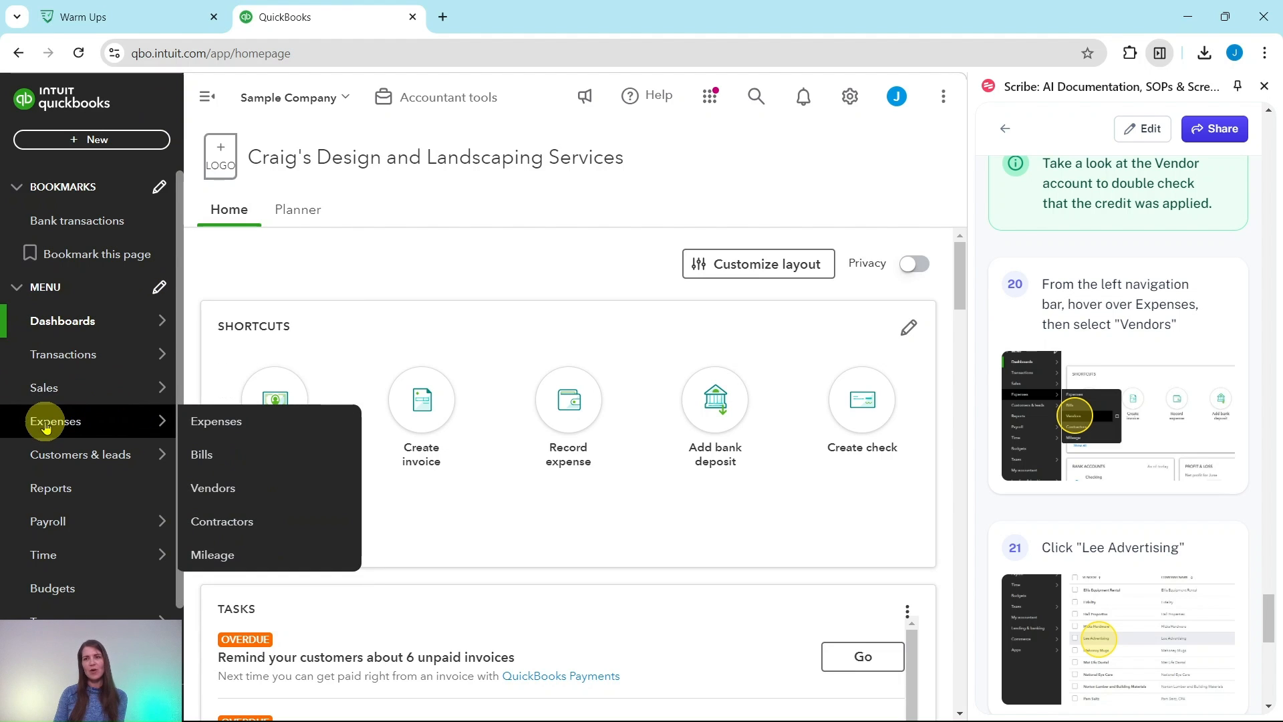
click(215, 490)
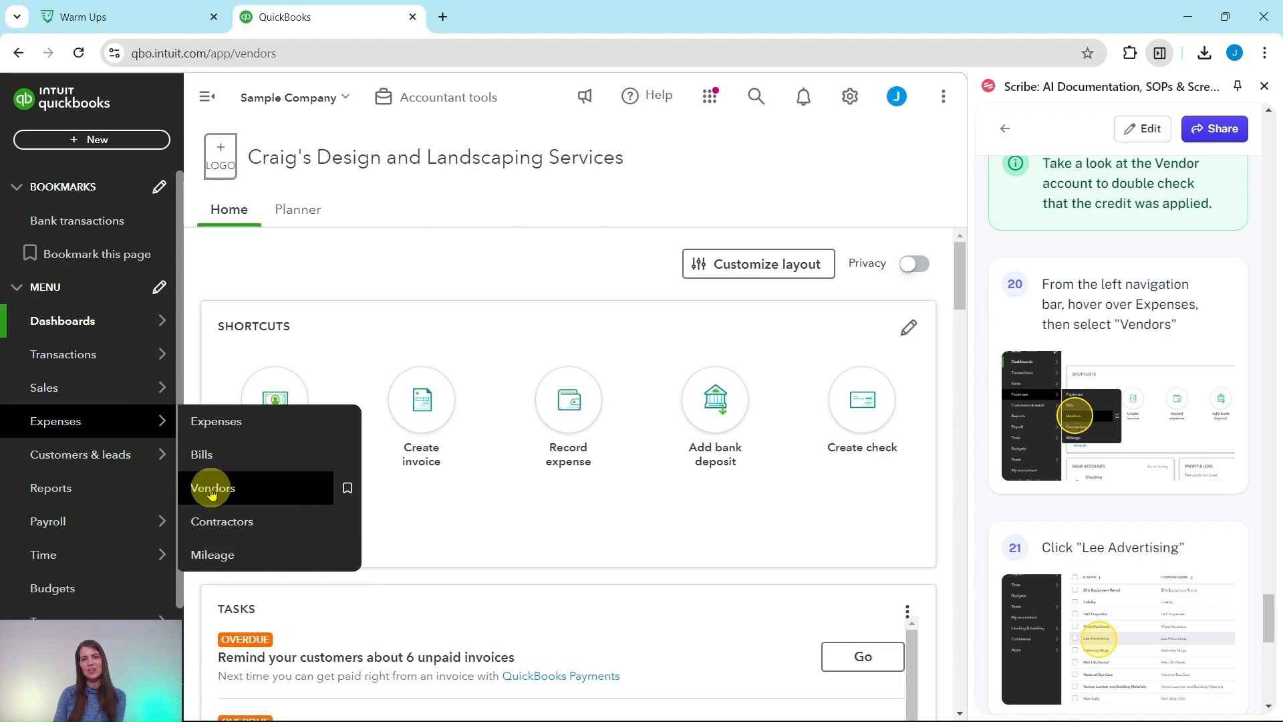
Step: Find Lee Advertising among the vendors and open its account details
scroll(1075, 428, down, 5)
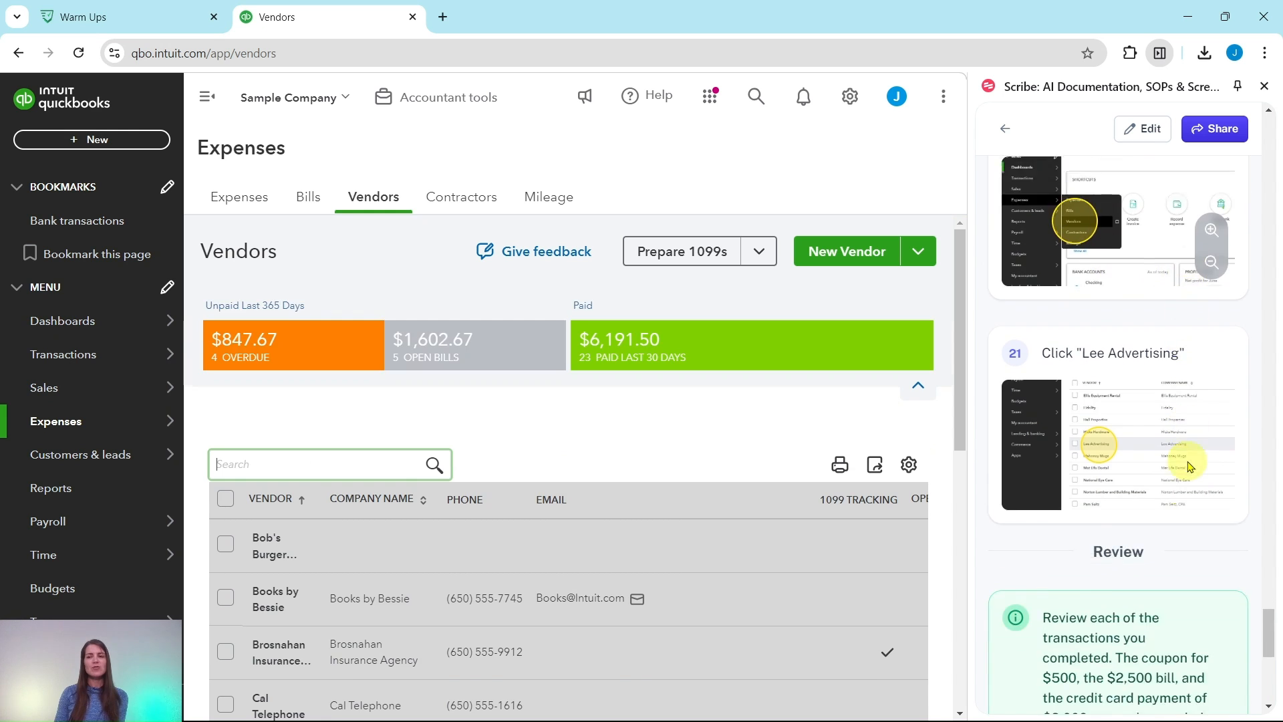
scroll(501, 421, down, 8)
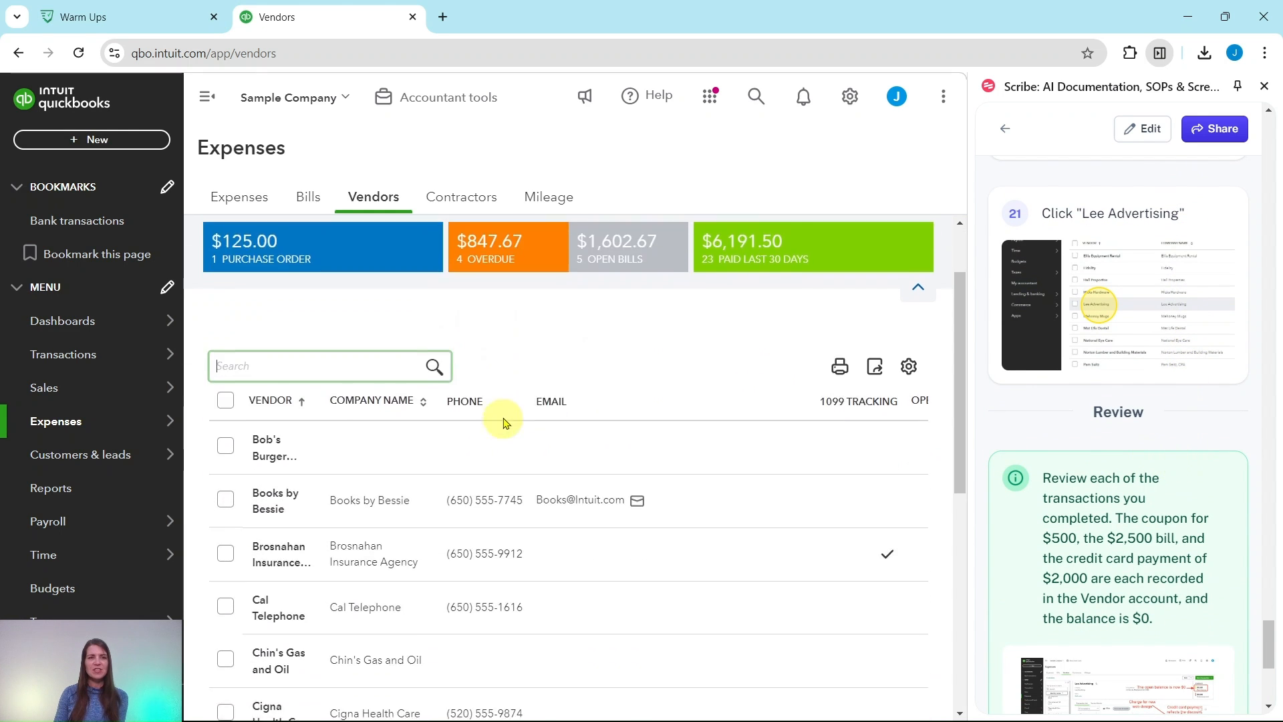
scroll(464, 411, down, 5)
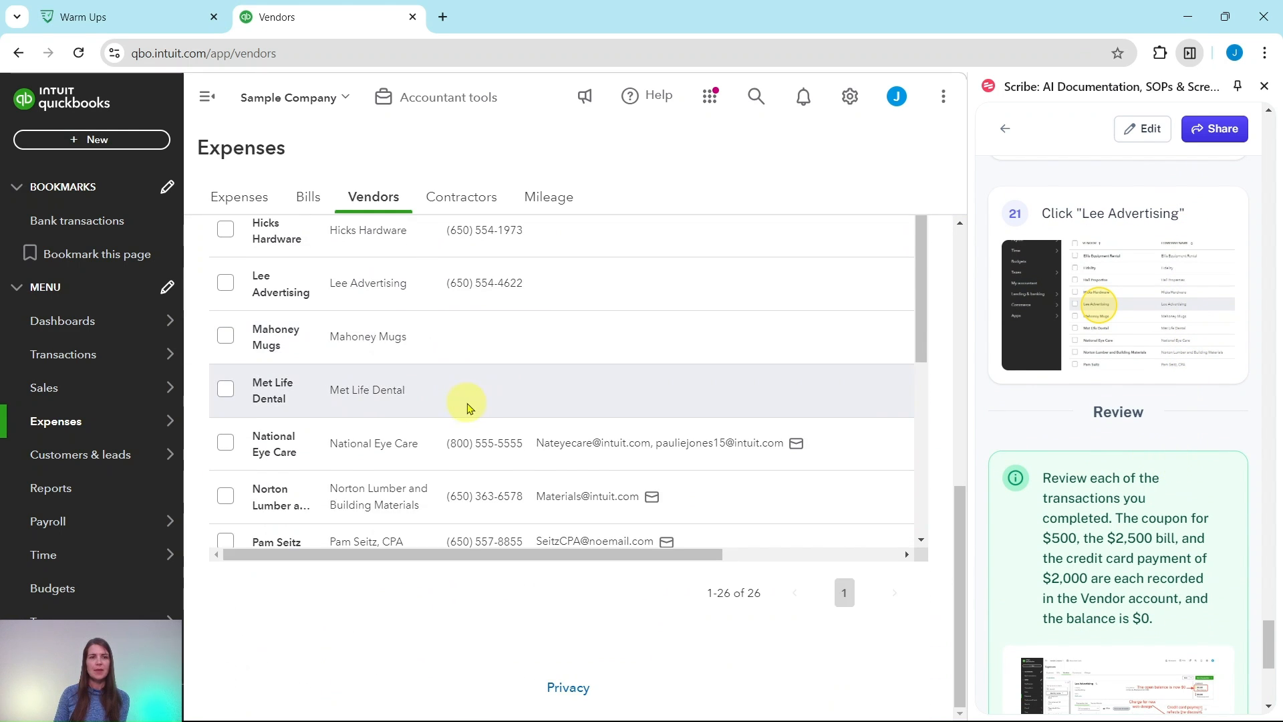
click(267, 292)
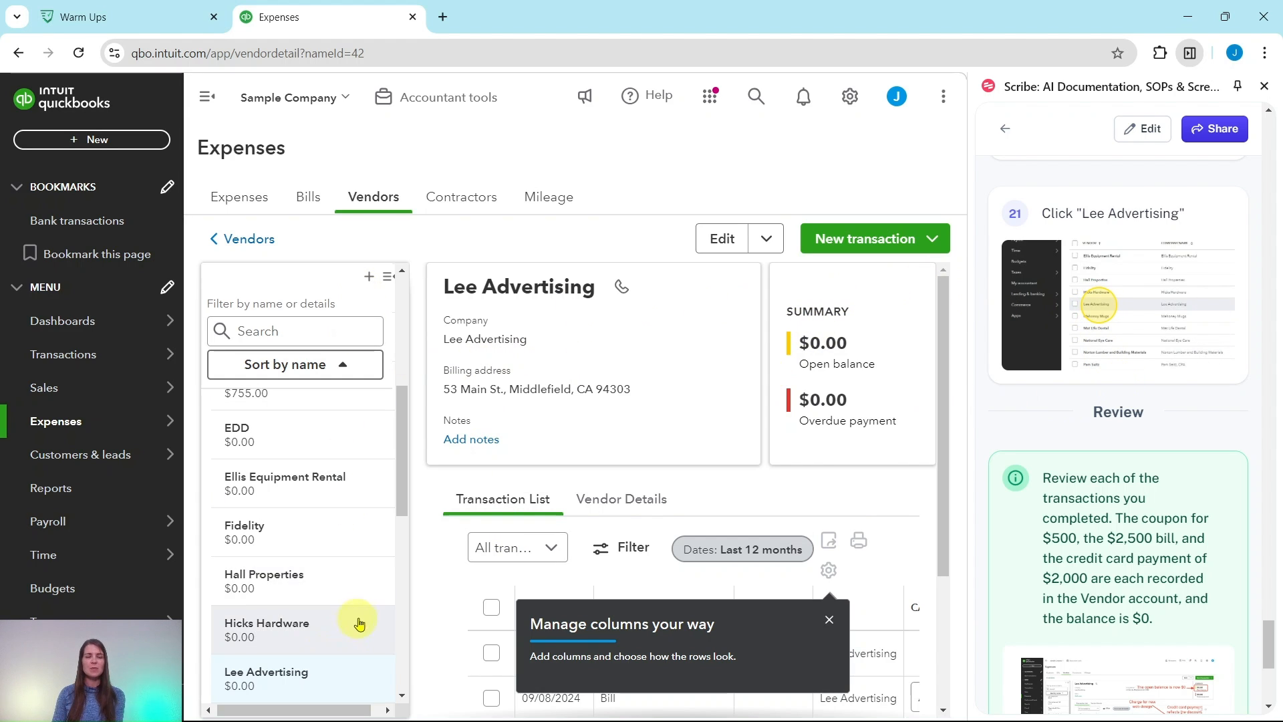
Step: Collapse the vendor list beside the Lee Advertising details and dismiss the column management tip
click(387, 276)
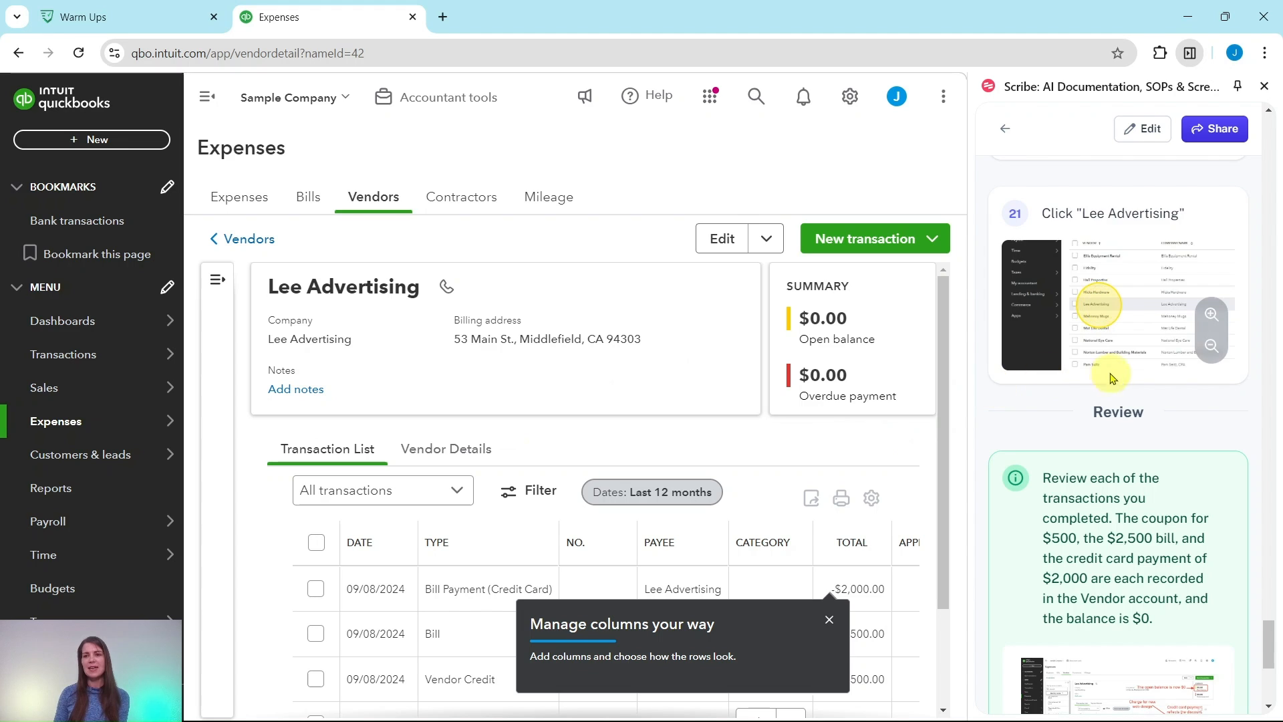
scroll(1082, 367, down, 4)
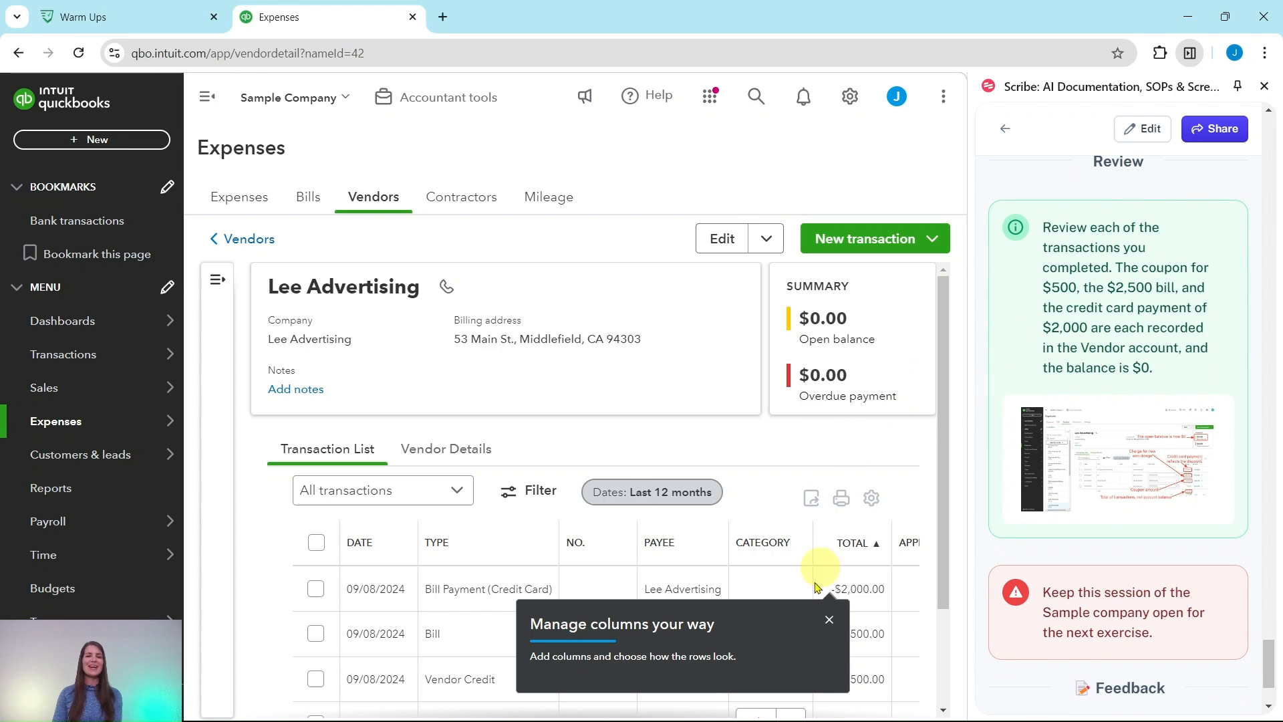
click(830, 619)
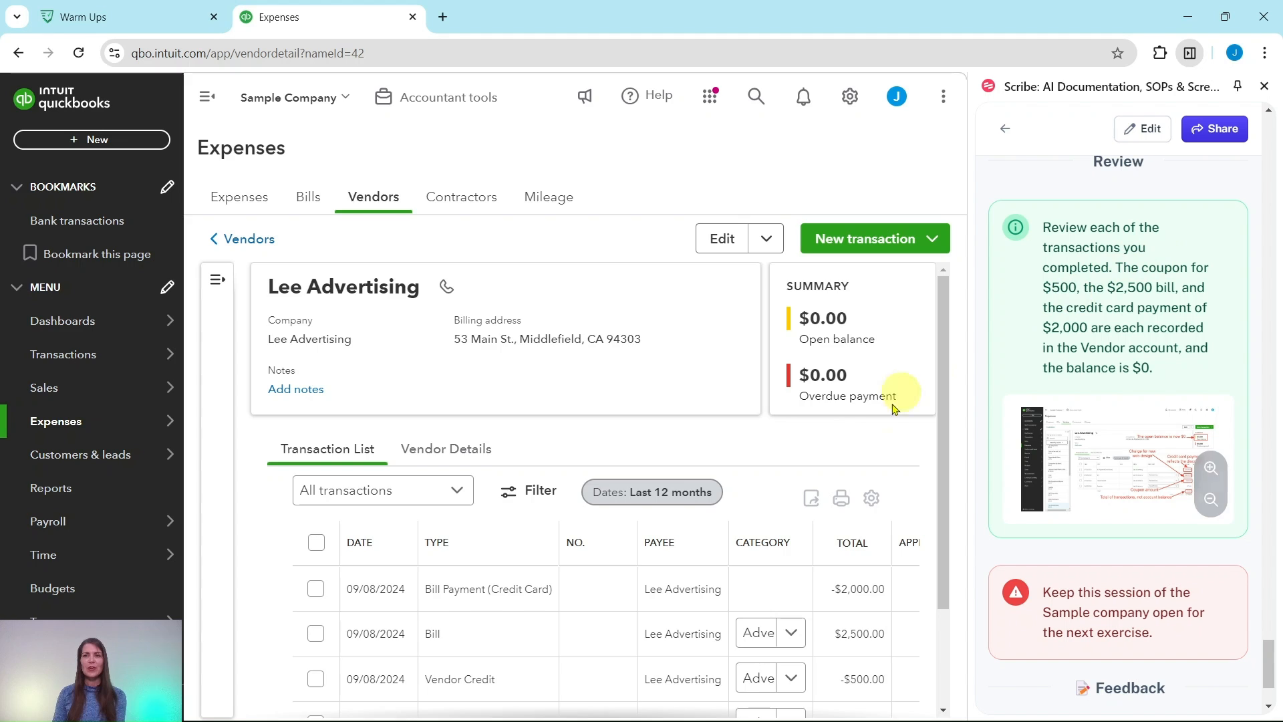
Step: Review the Lee Advertising transaction list and open balance to check the vendor credit, bill and credit card payment
scroll(909, 434, down, 1)
scroll(908, 434, down, 3)
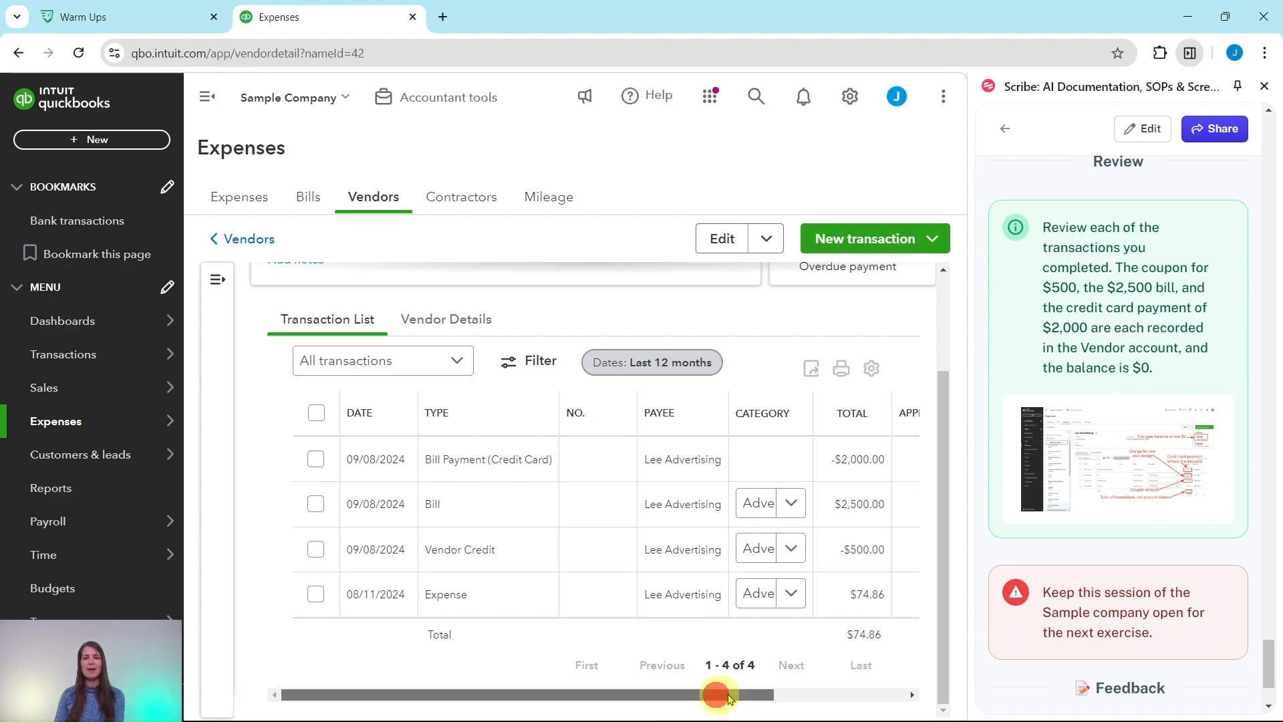
drag(717, 699, 855, 699)
scroll(899, 564, up, 2)
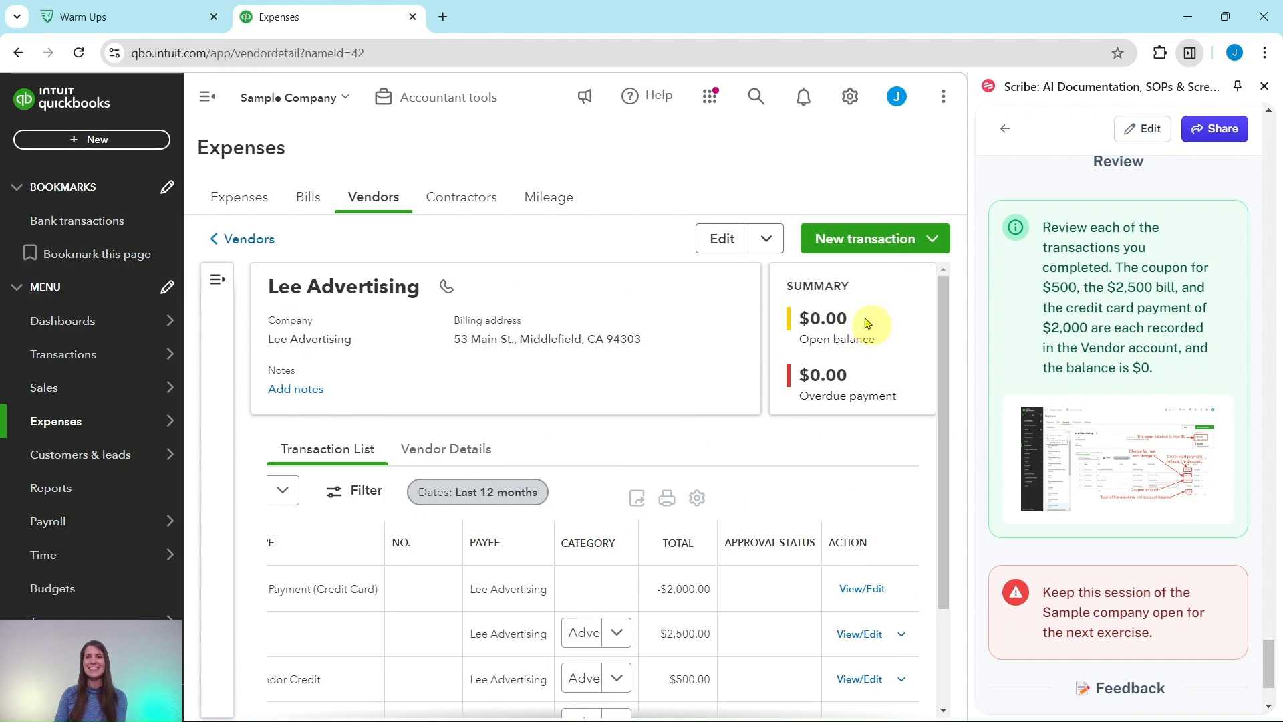